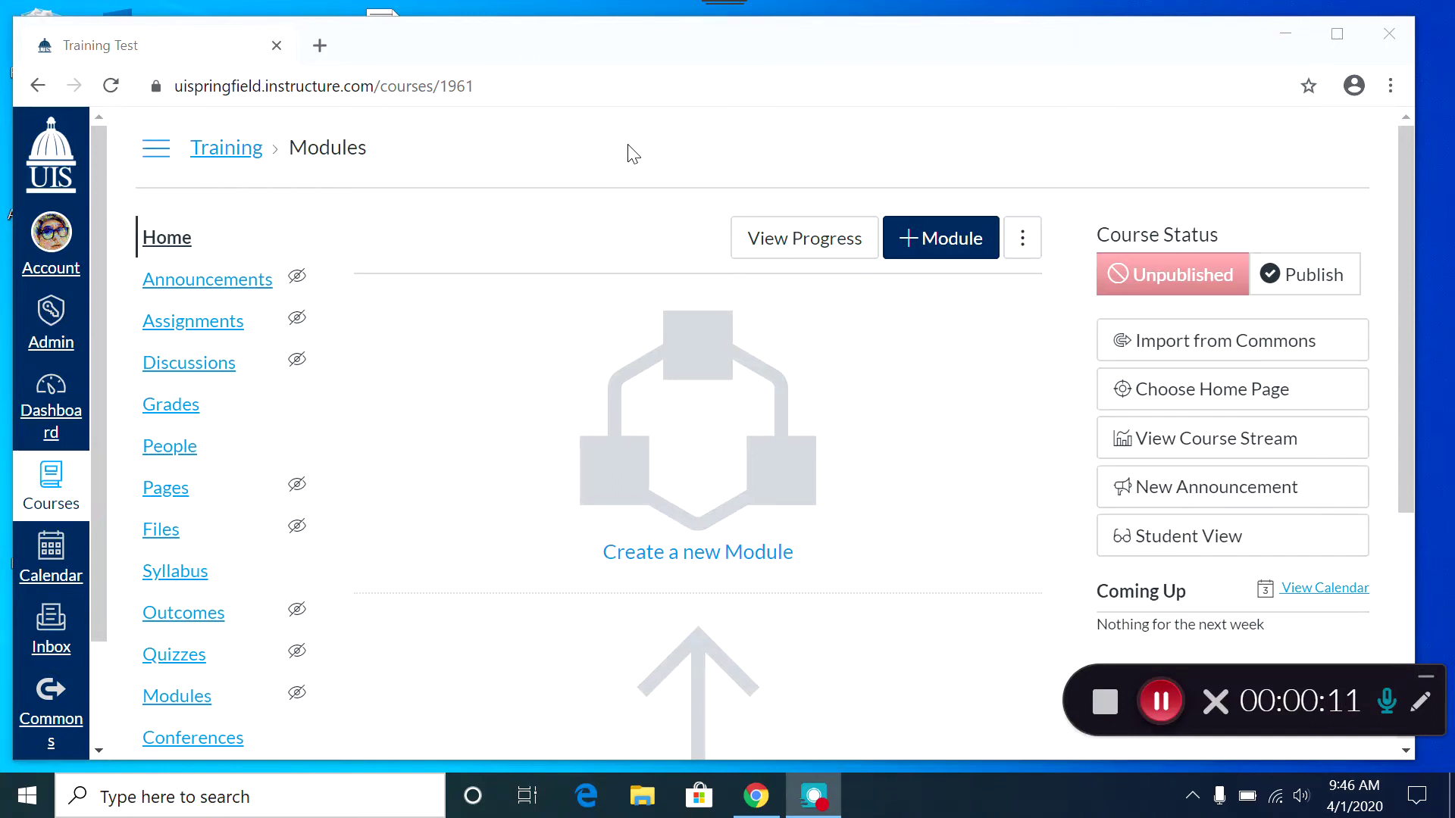
Step: Start a new module named 'Weeks 1 - 3', leaving Lock until unchecked
click(682, 475)
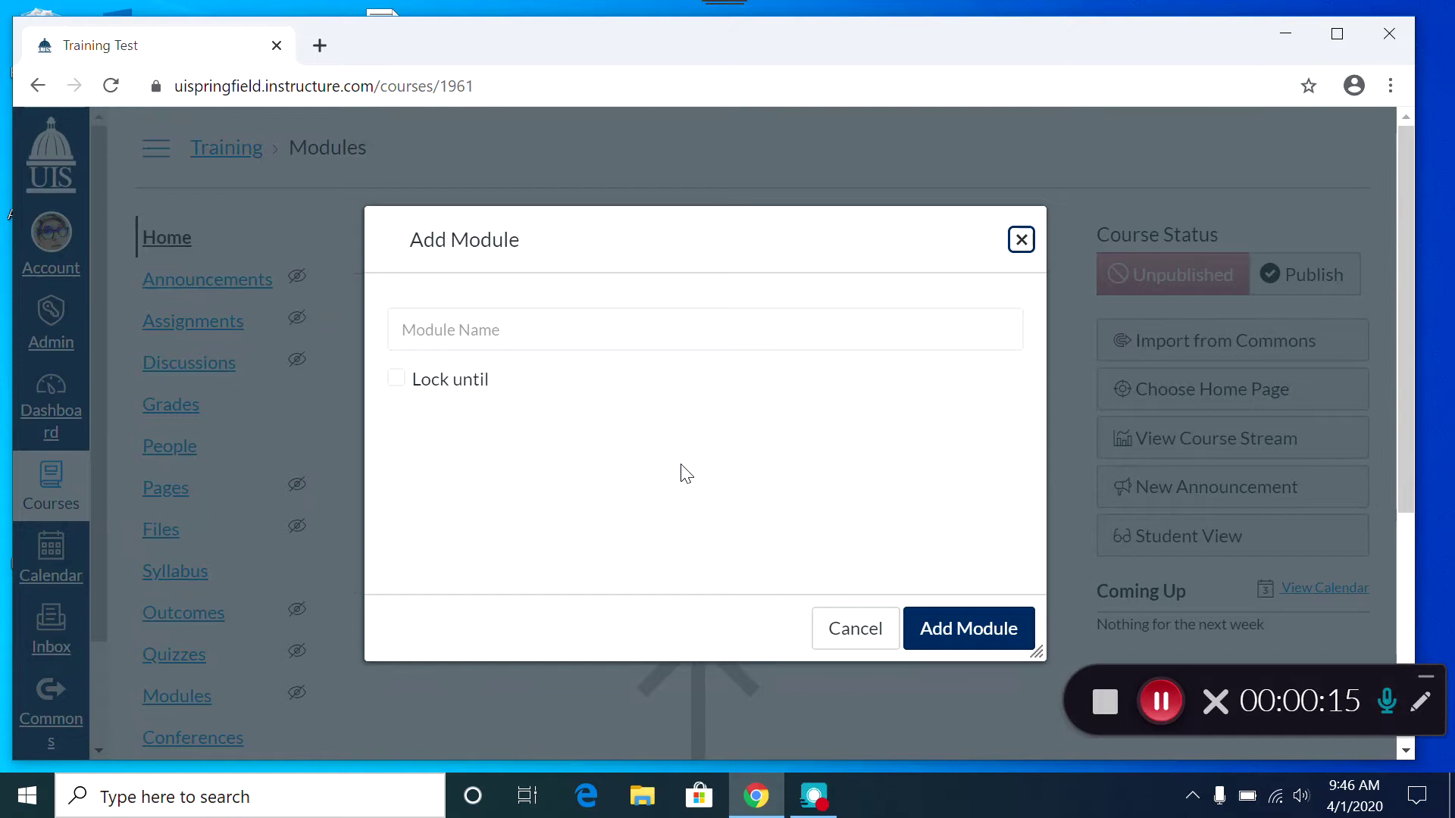
click(617, 322)
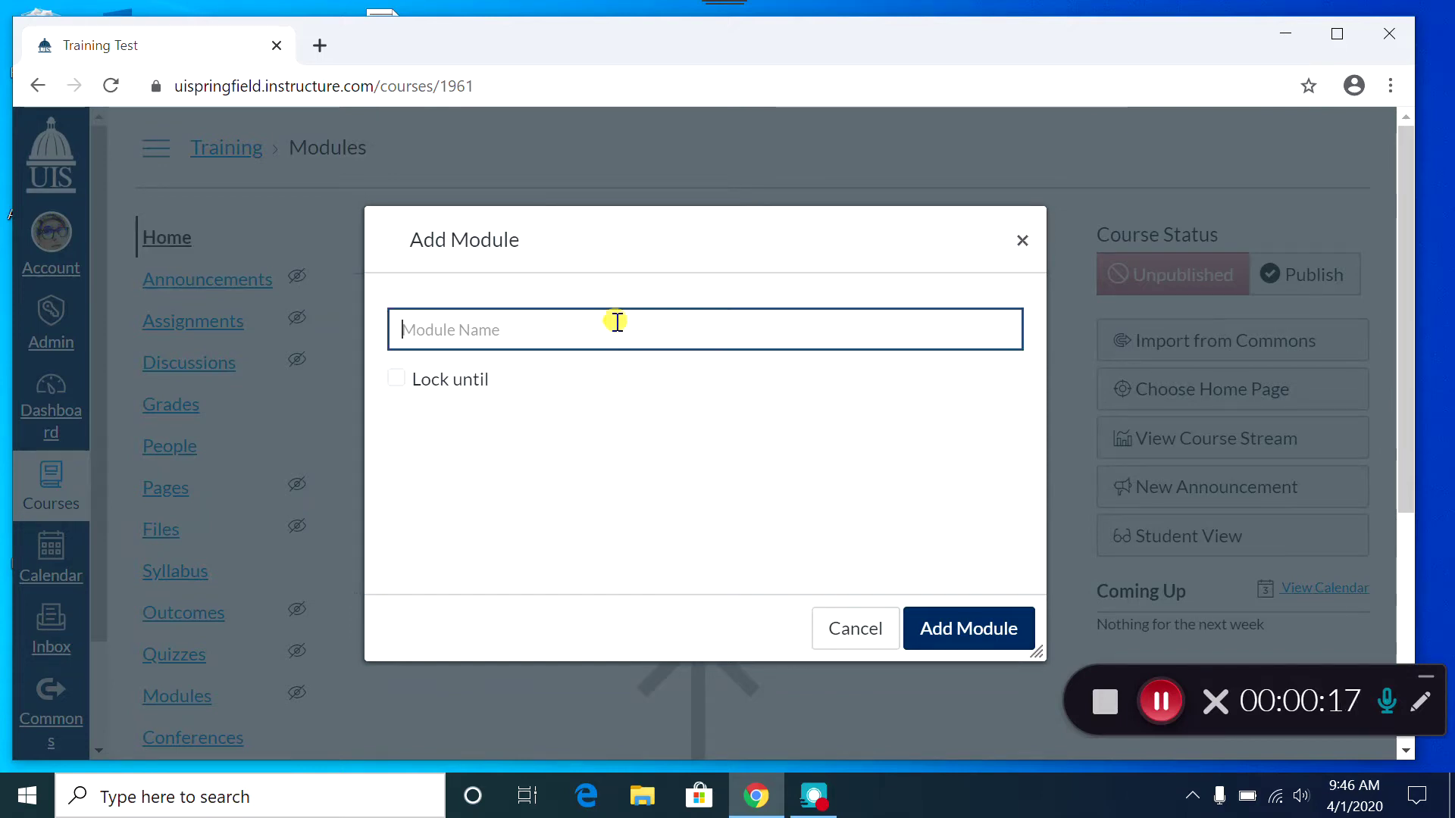
text(Wee)
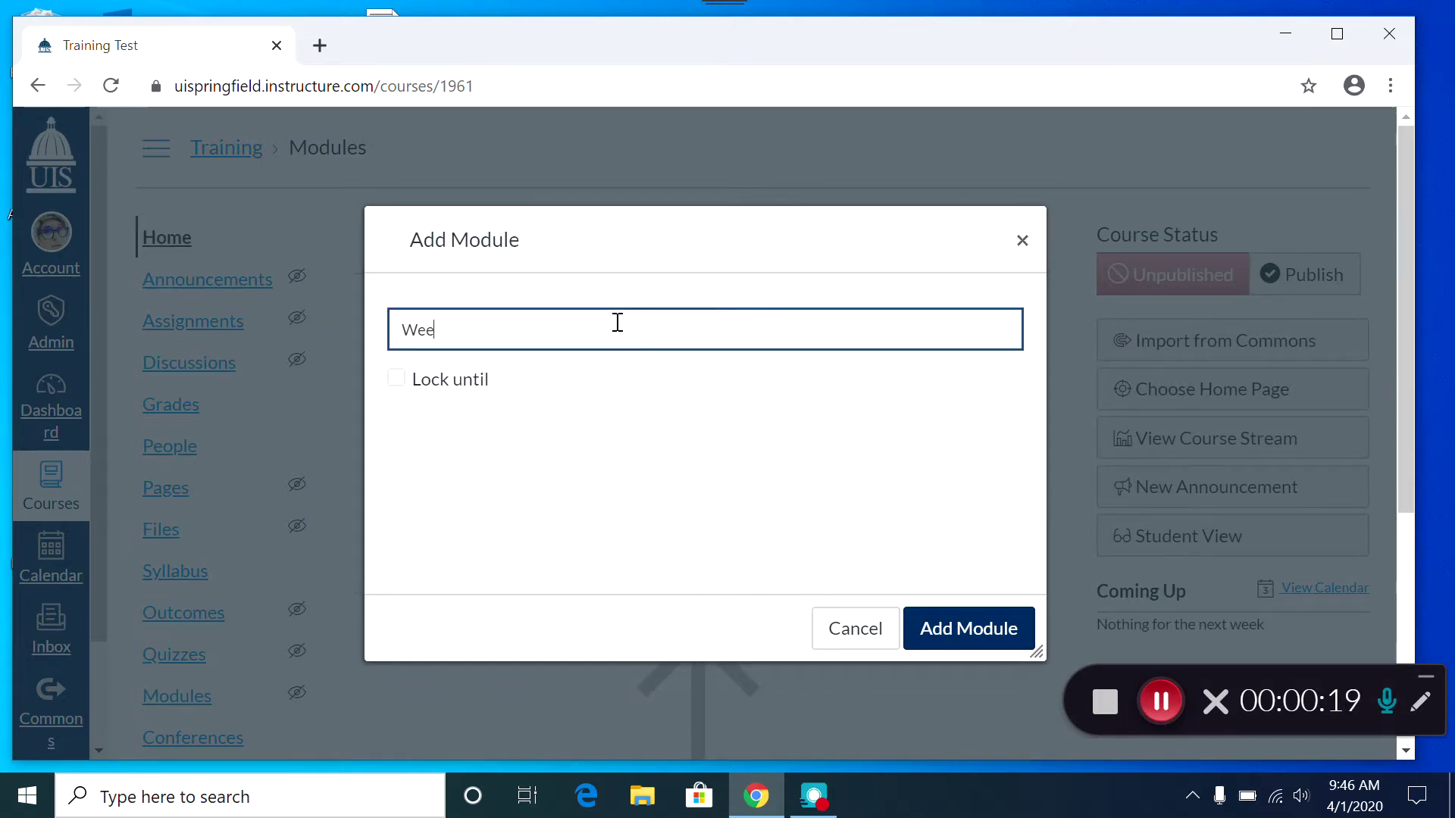
text(ks 1 - 3)
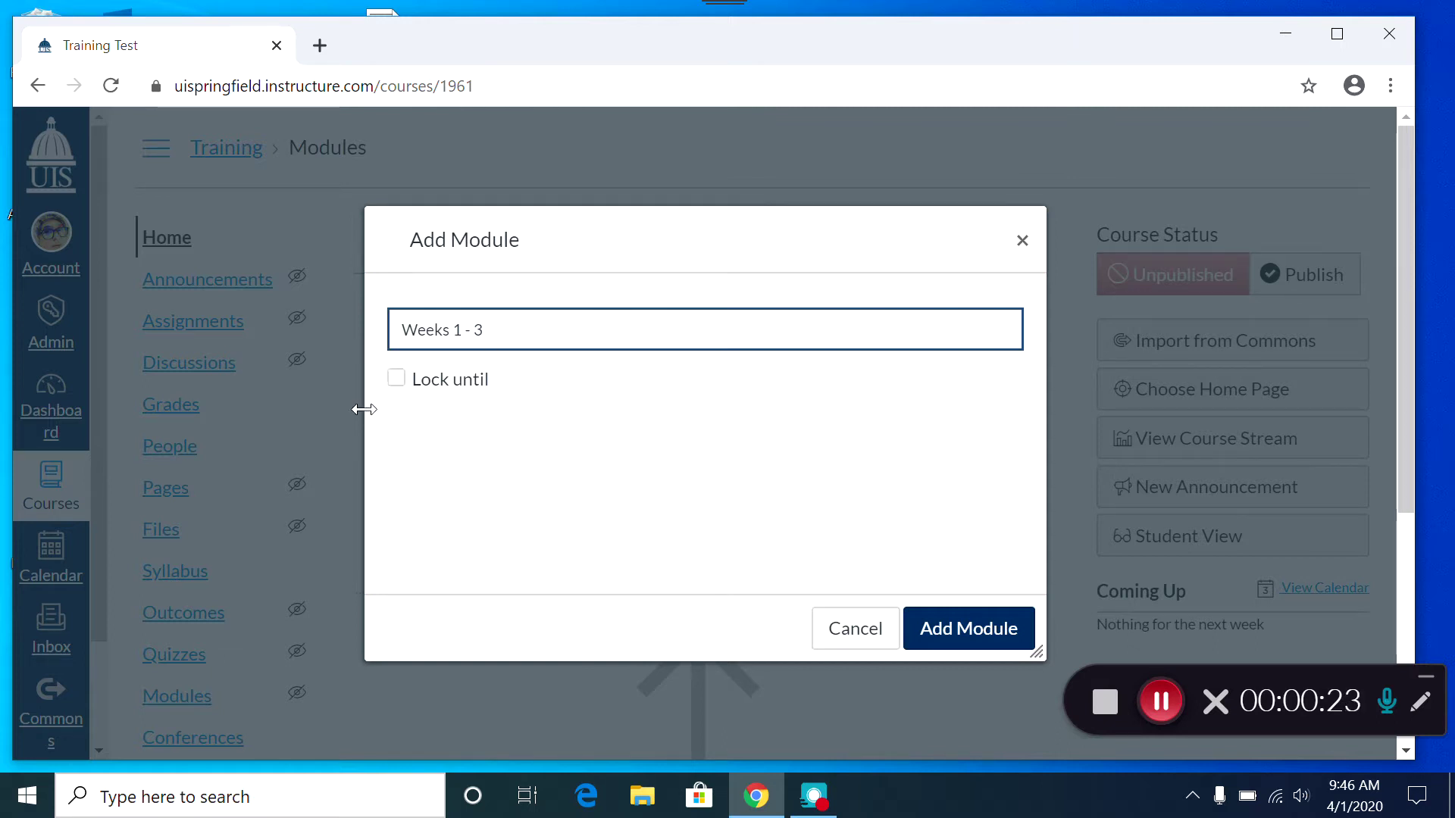
click(397, 379)
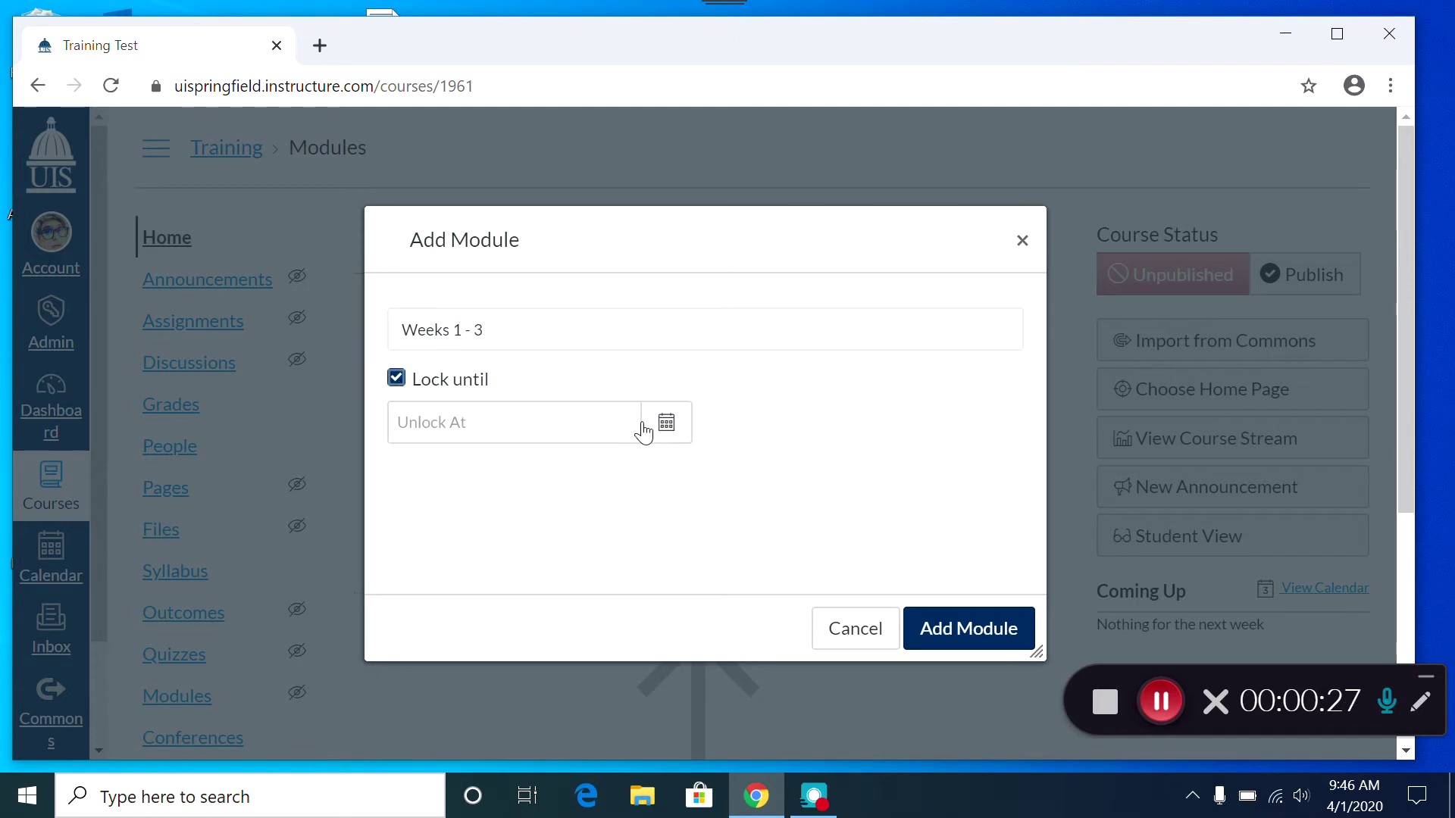
click(667, 427)
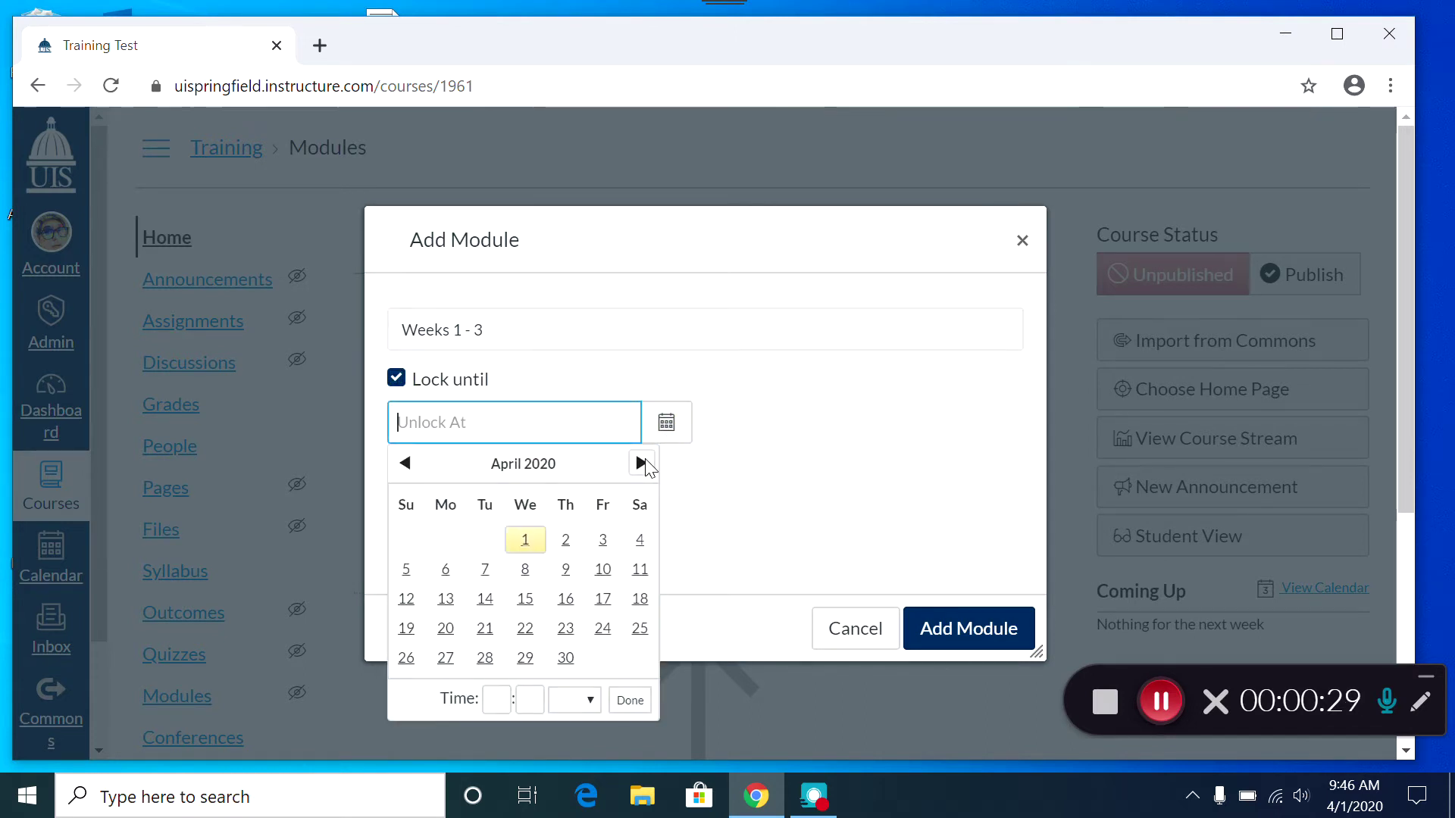
click(394, 379)
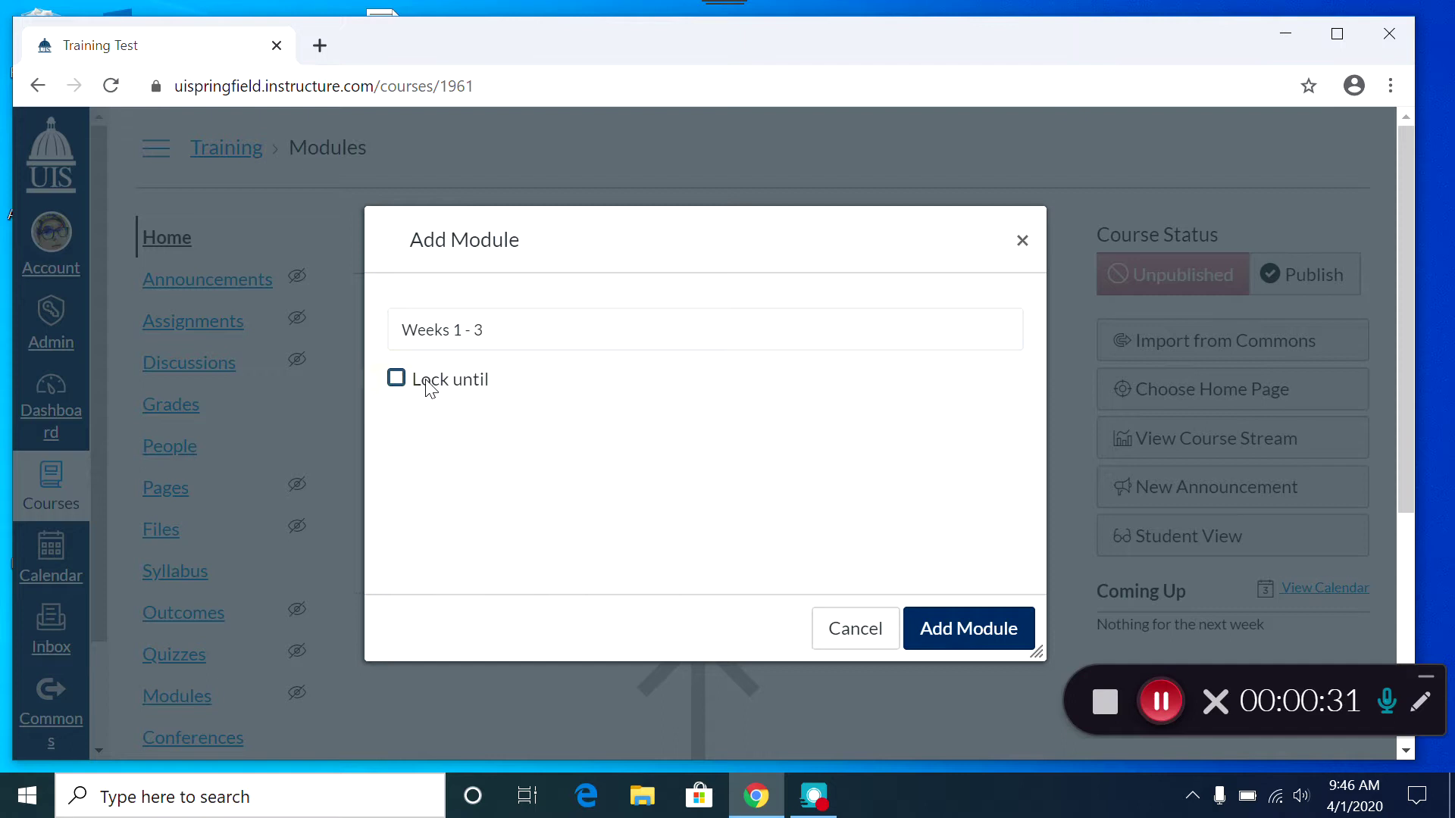
Step: Add the Weeks 1 - 3 module and list the item types it can hold
click(961, 631)
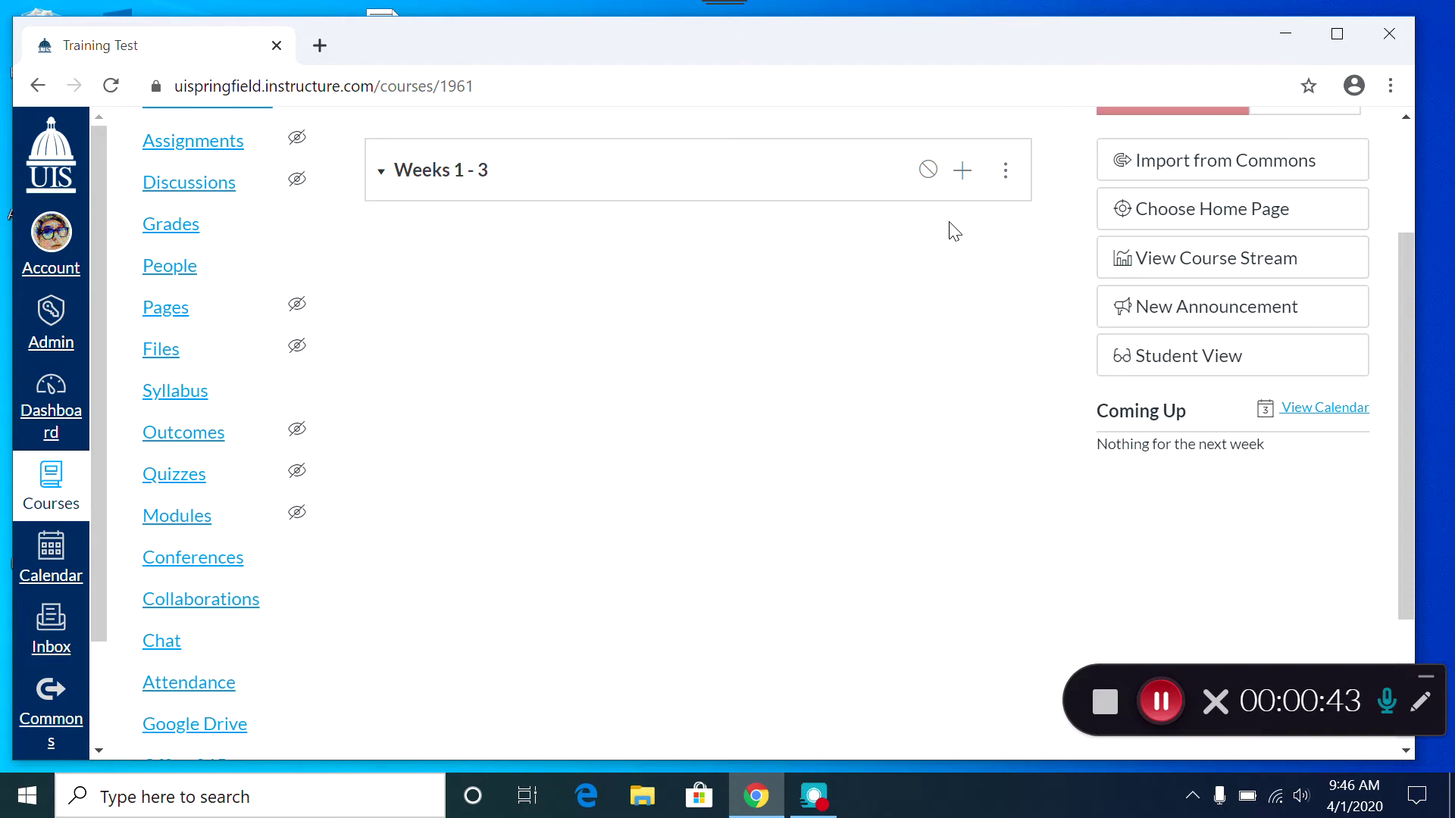
click(963, 171)
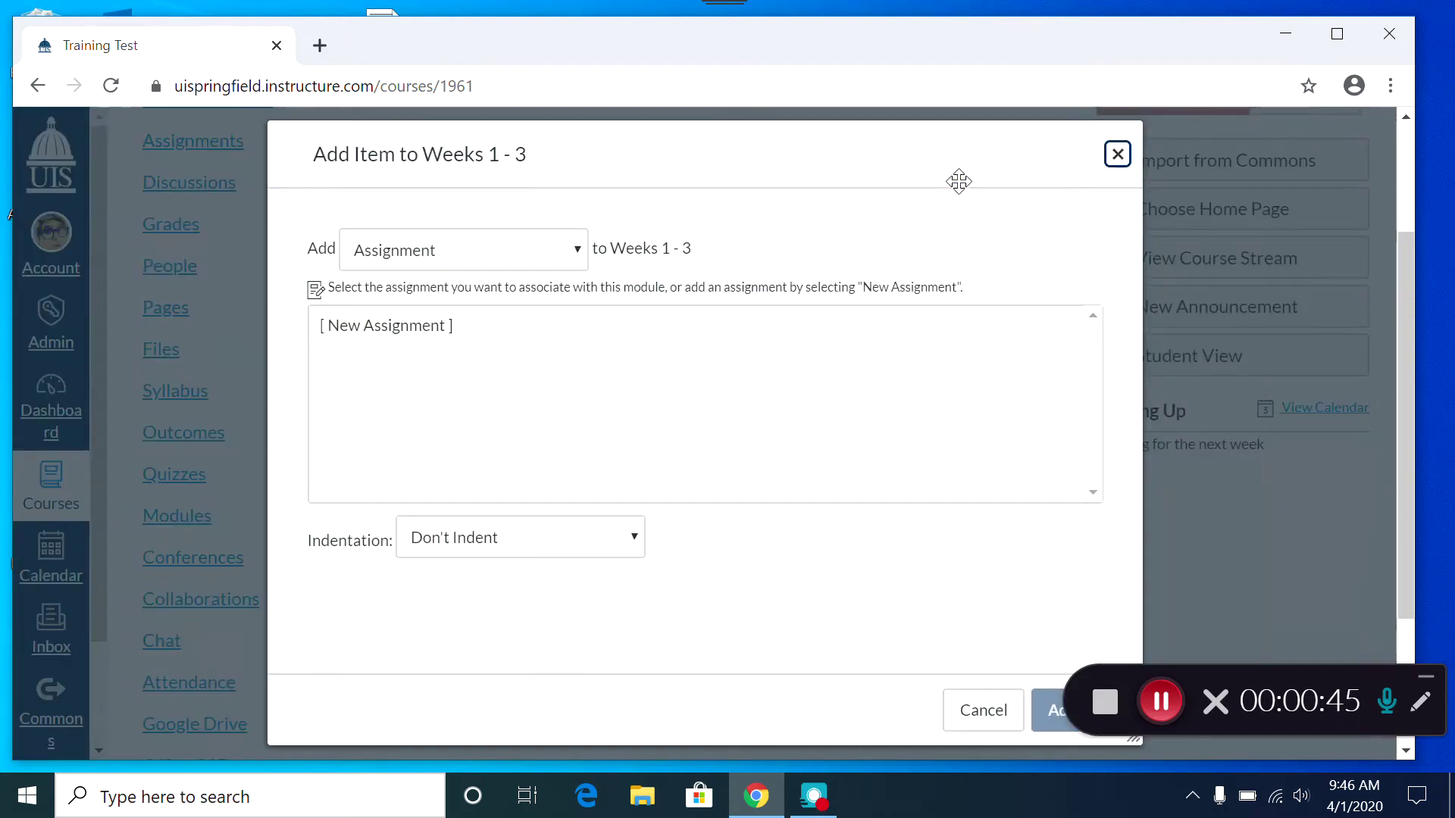
click(579, 253)
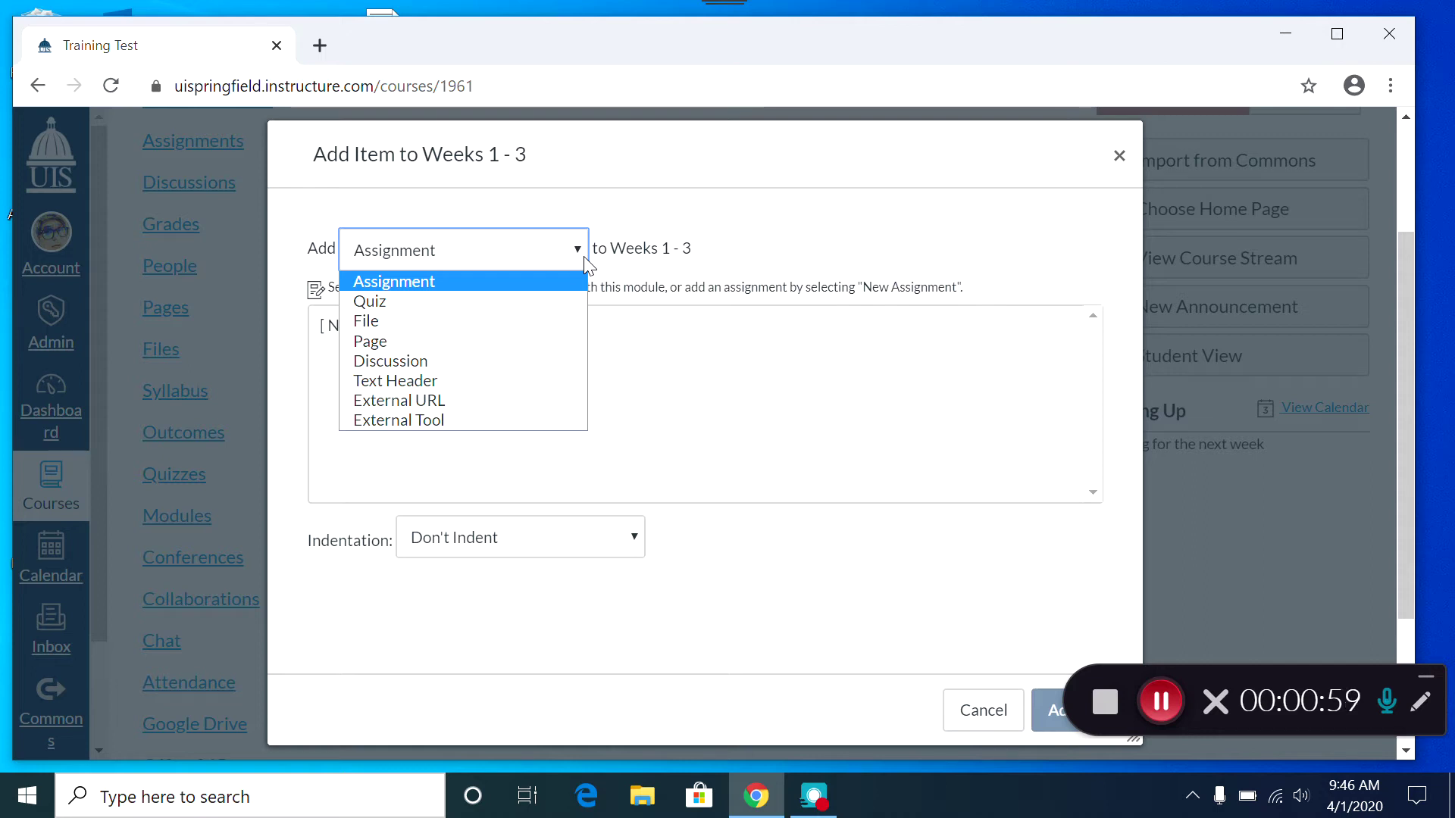
Step: Create a new page titled 'Read First' as the first item in Weeks 1 - 3
click(541, 343)
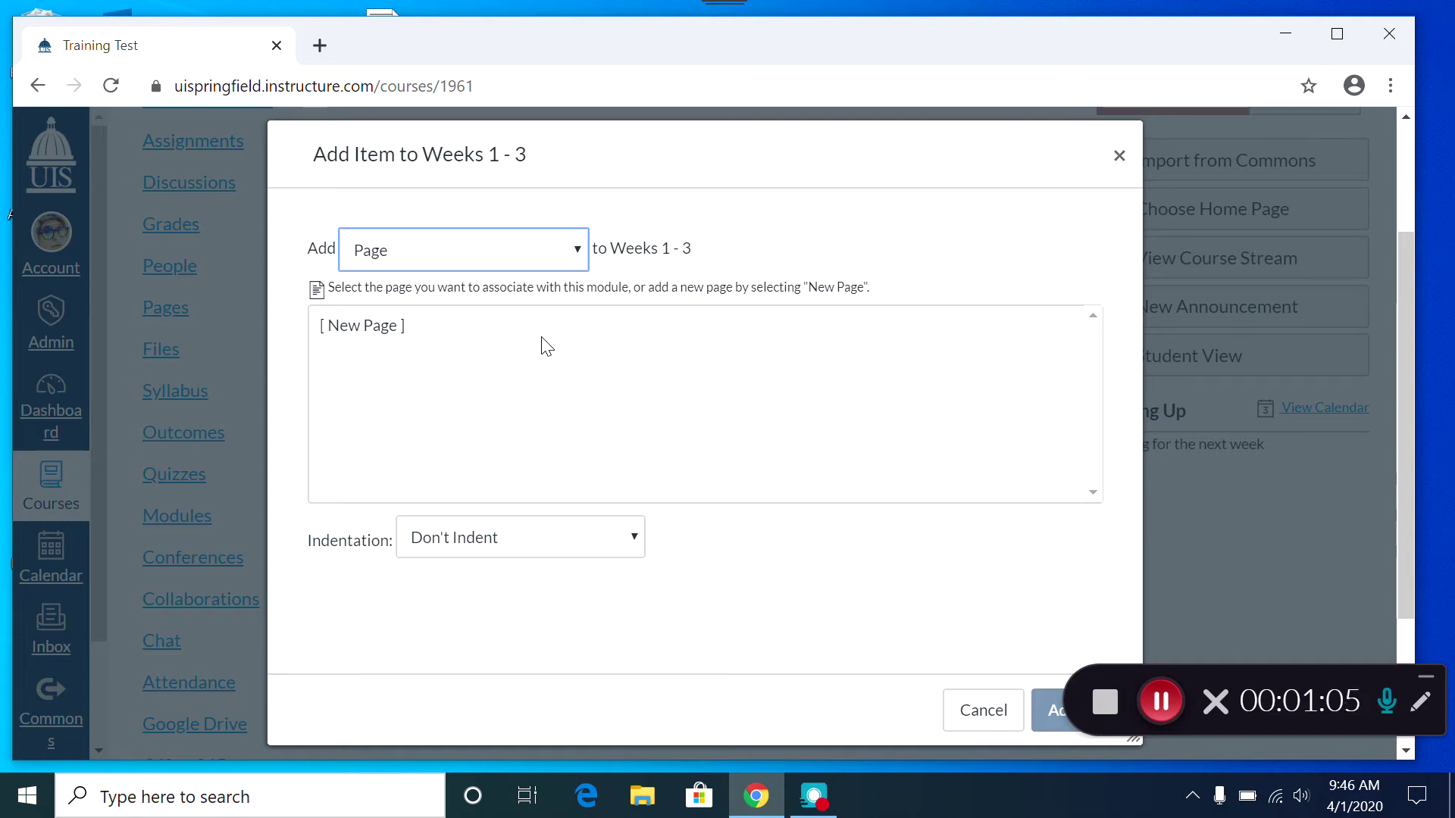
click(394, 329)
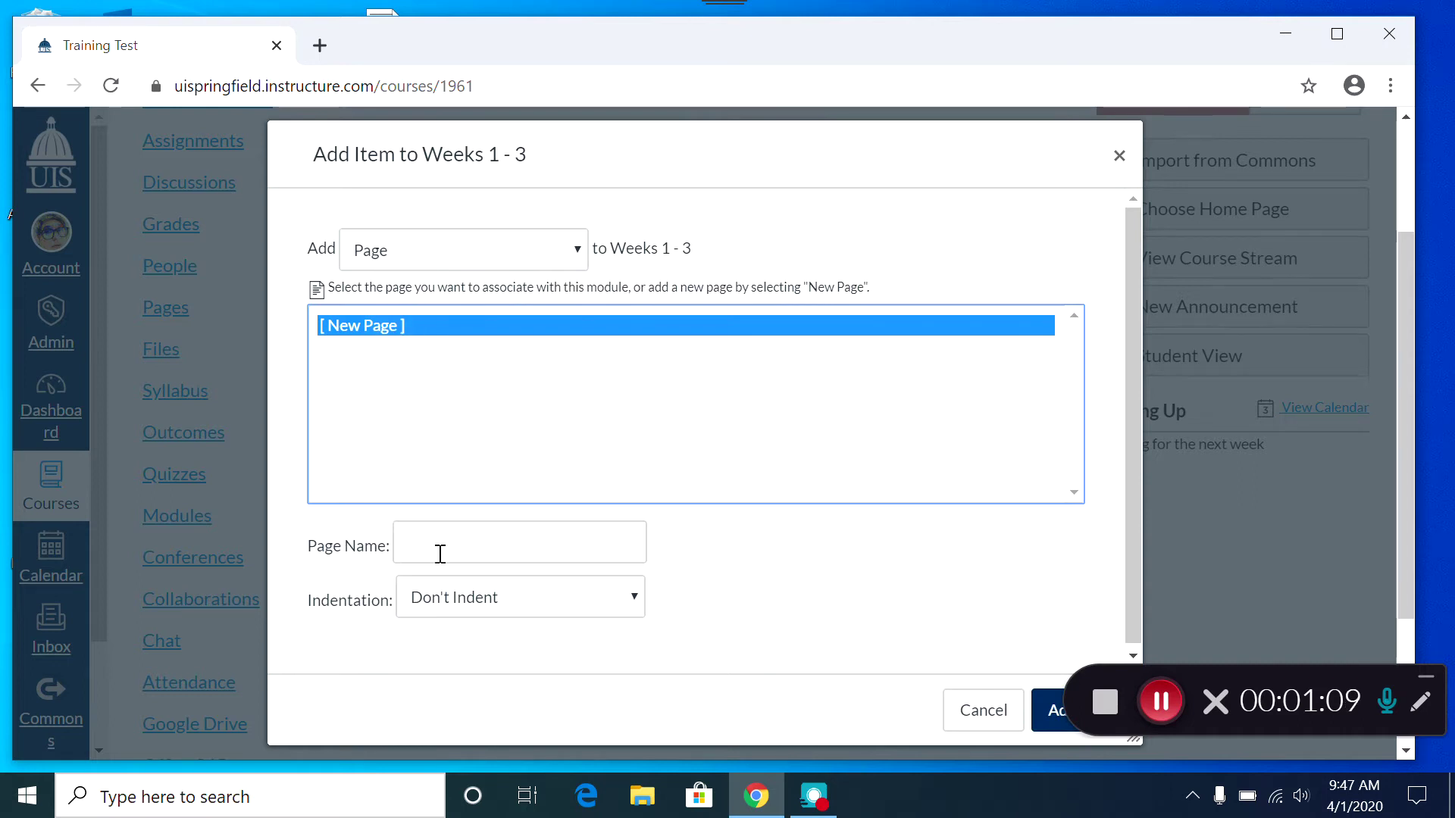
click(439, 547)
text(Rea)
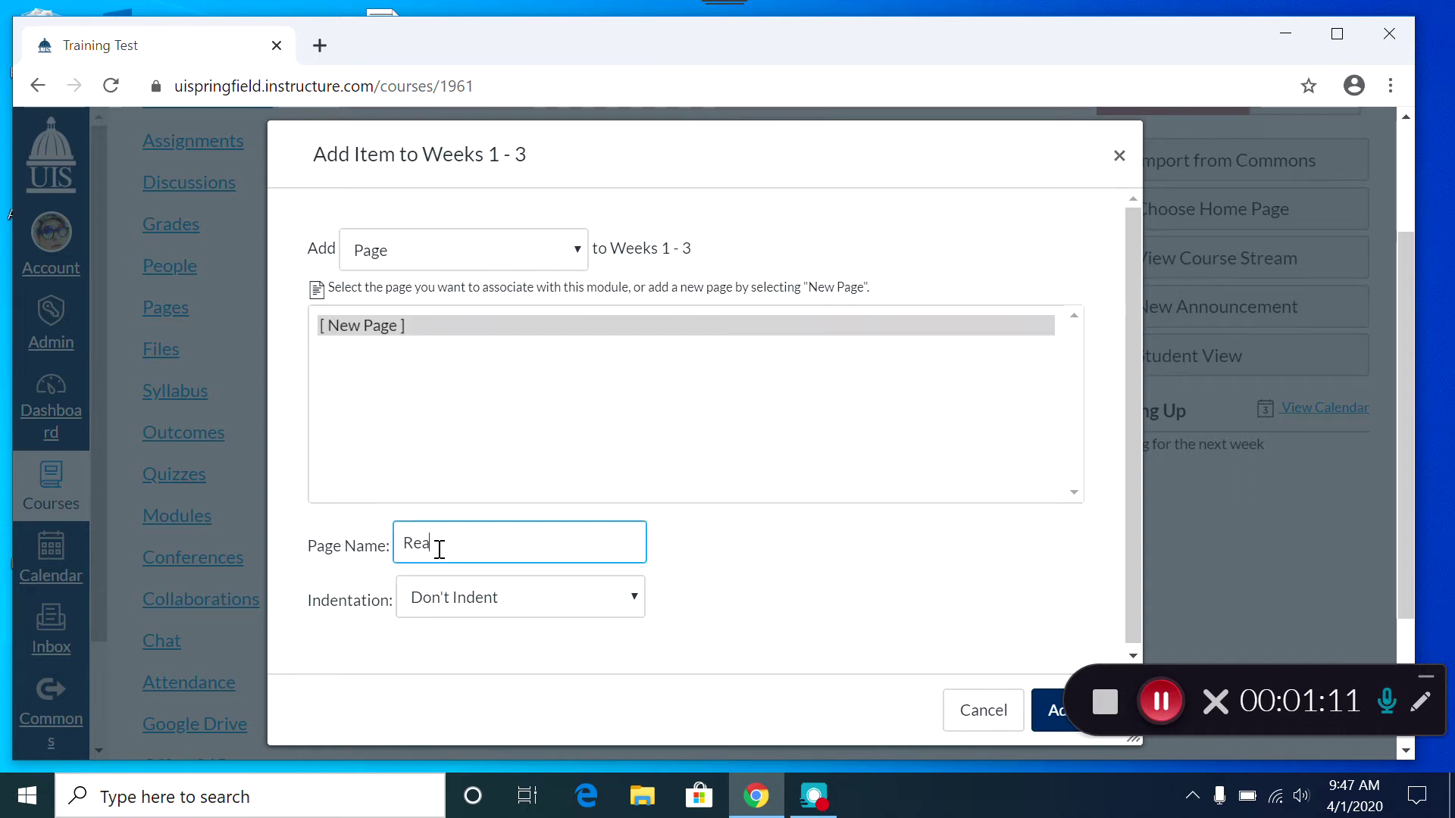
text(d First)
click(440, 546)
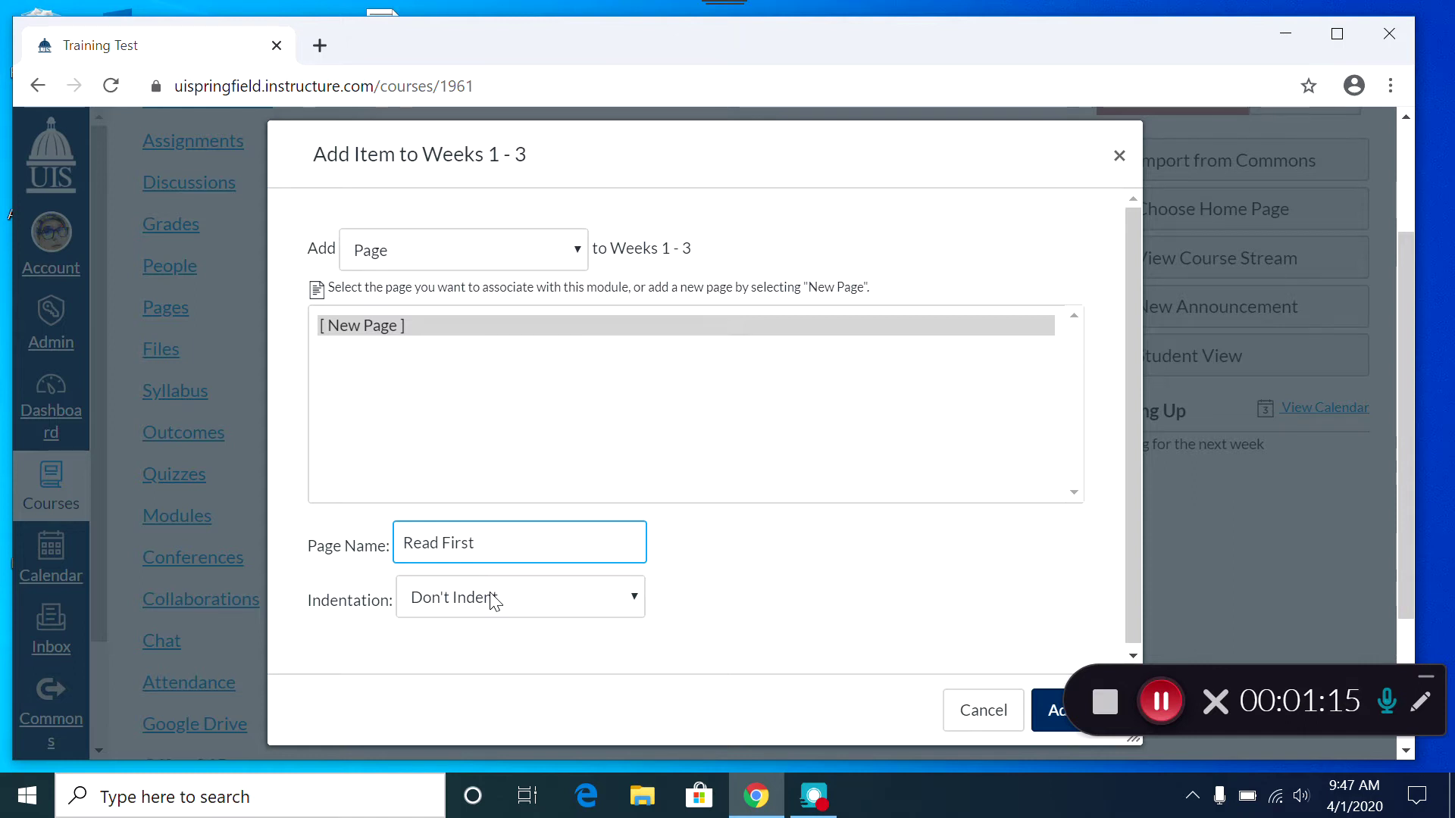
click(1052, 712)
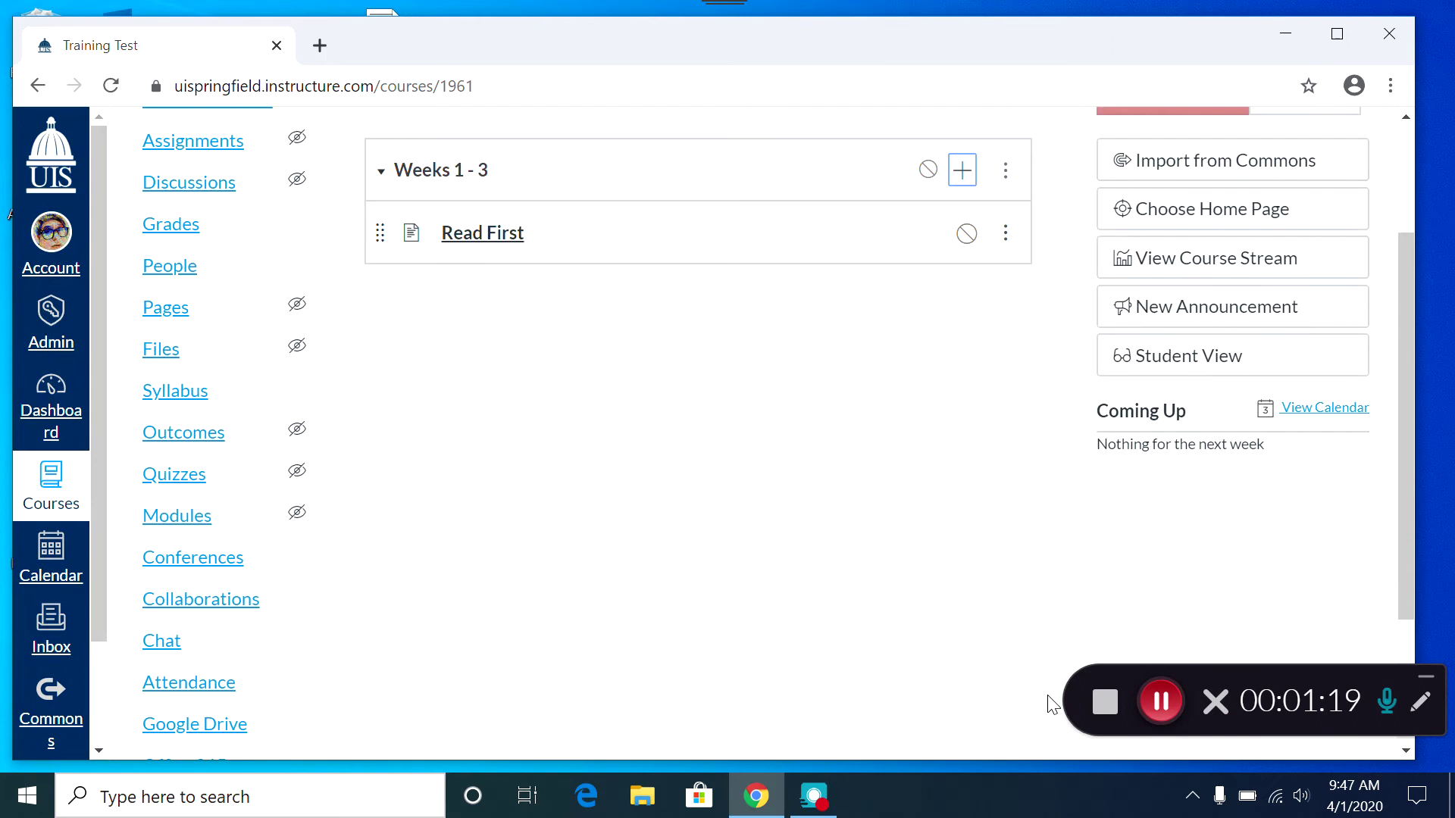
Step: Write 'Please read this first' in the Read First page body, then save and publish it
click(493, 236)
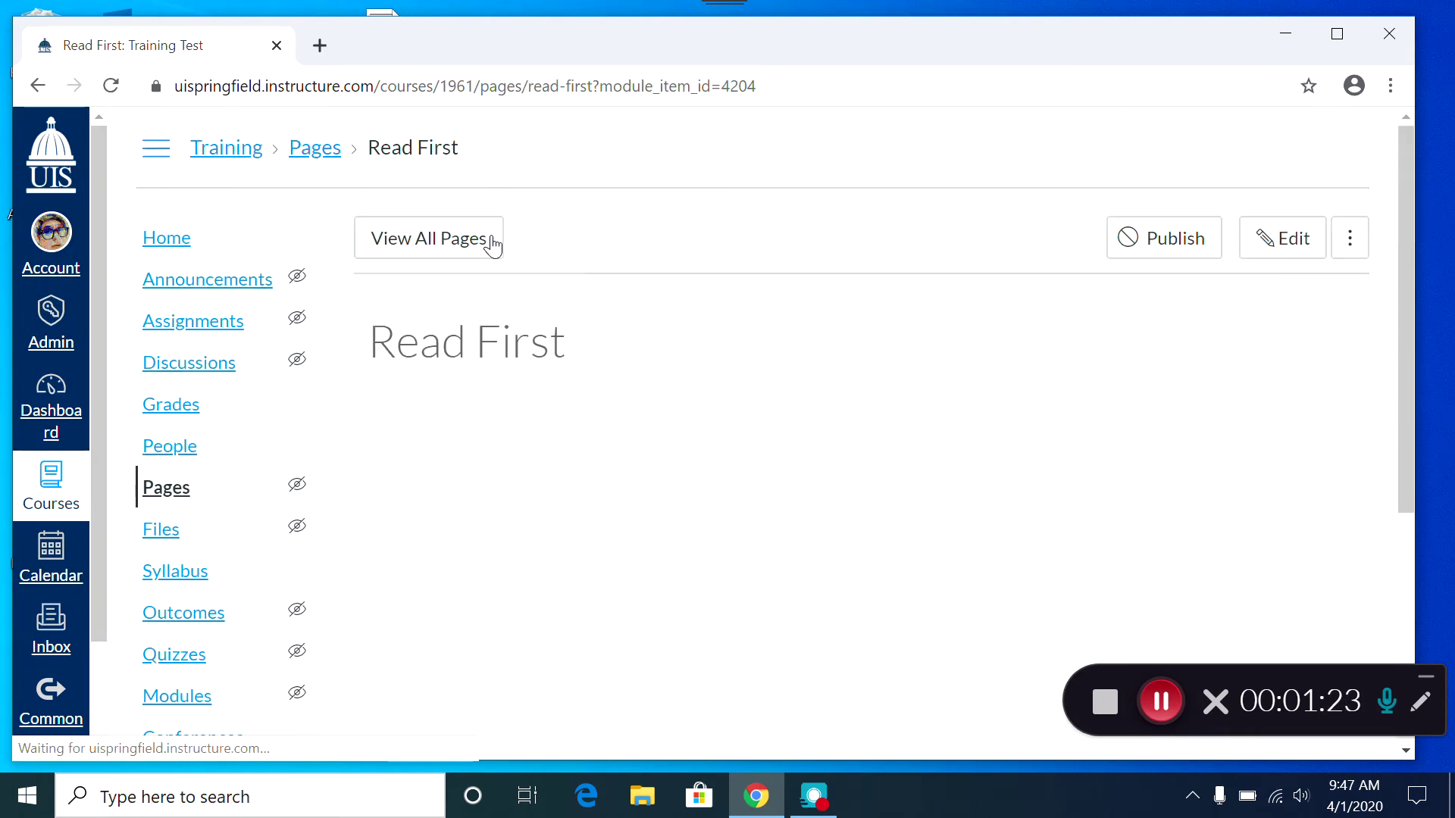
click(1296, 250)
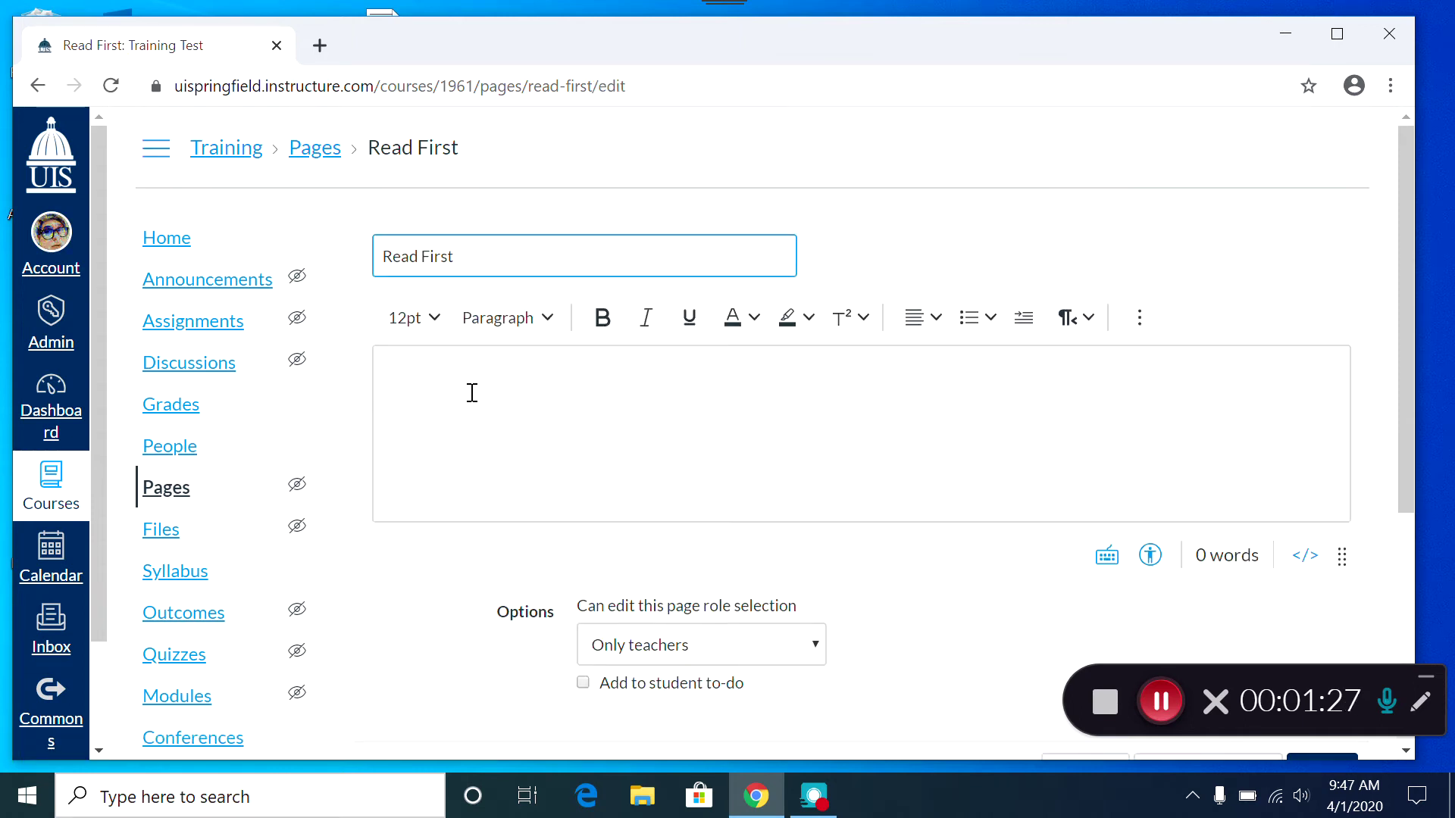
click(469, 389)
text(Pleas)
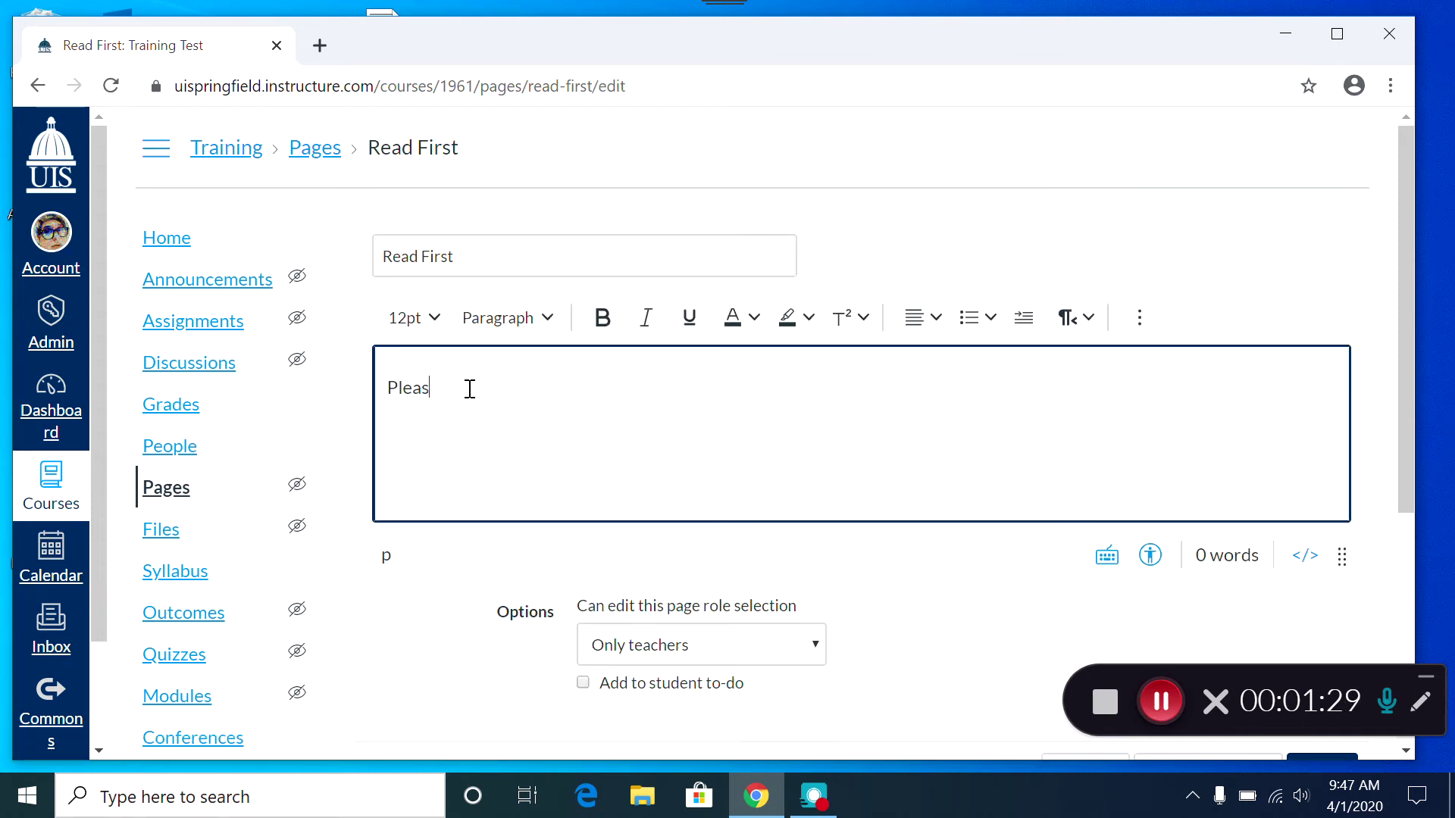
text(e read this first)
scroll(685, 458, down, 5)
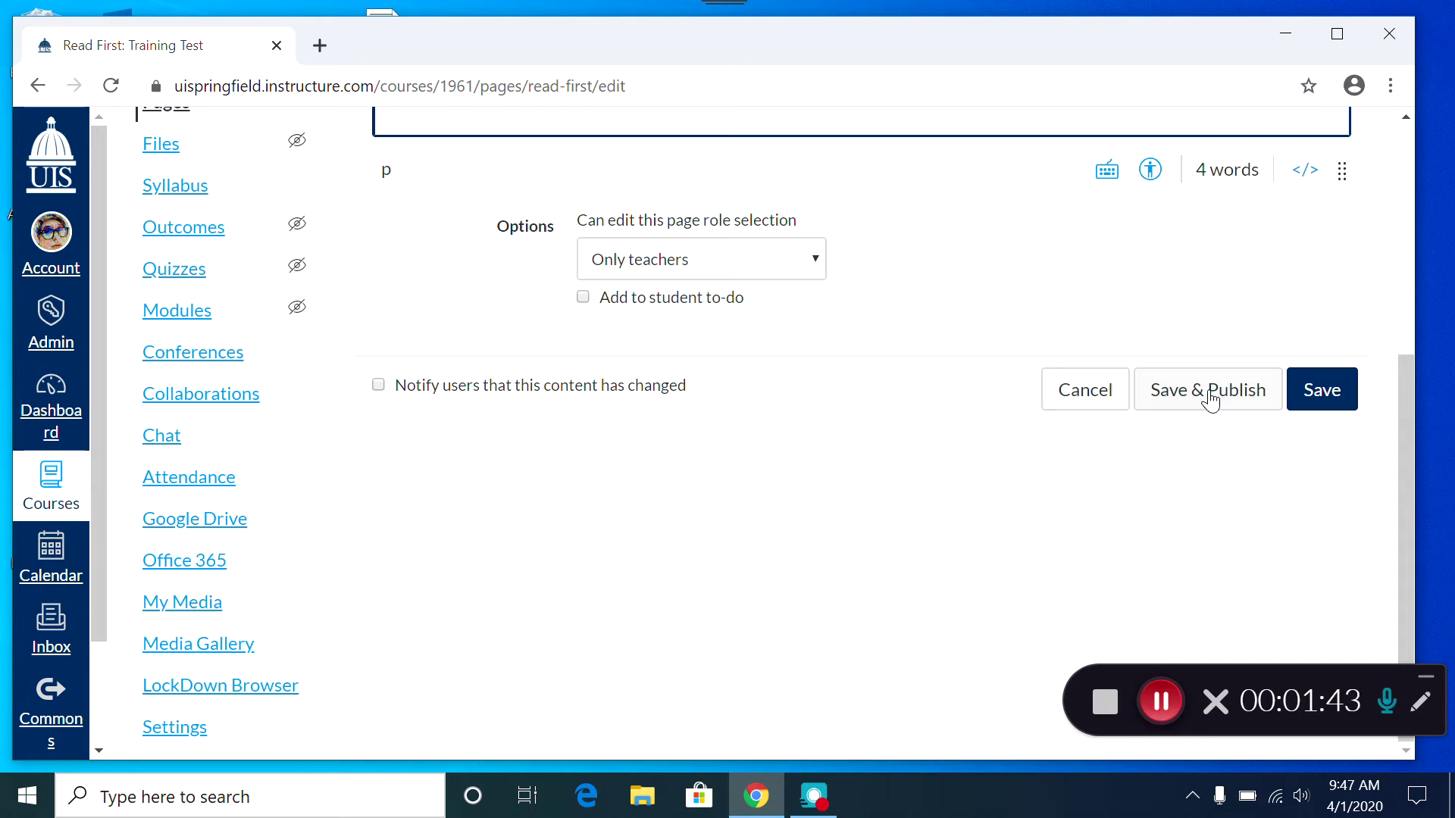
click(1209, 394)
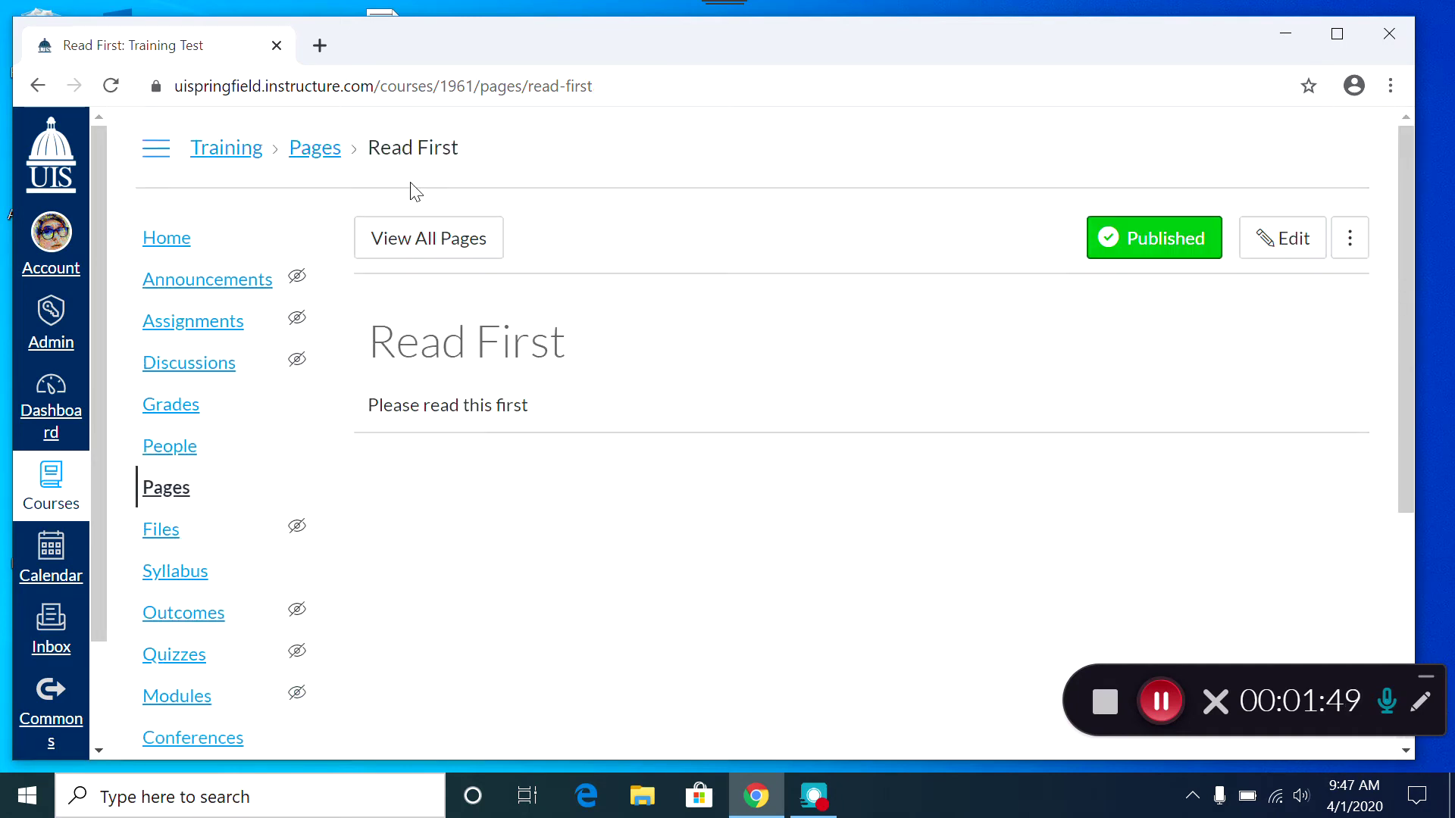
Step: Return to the course Modules page and publish the Weeks 1 - 3 module
click(184, 704)
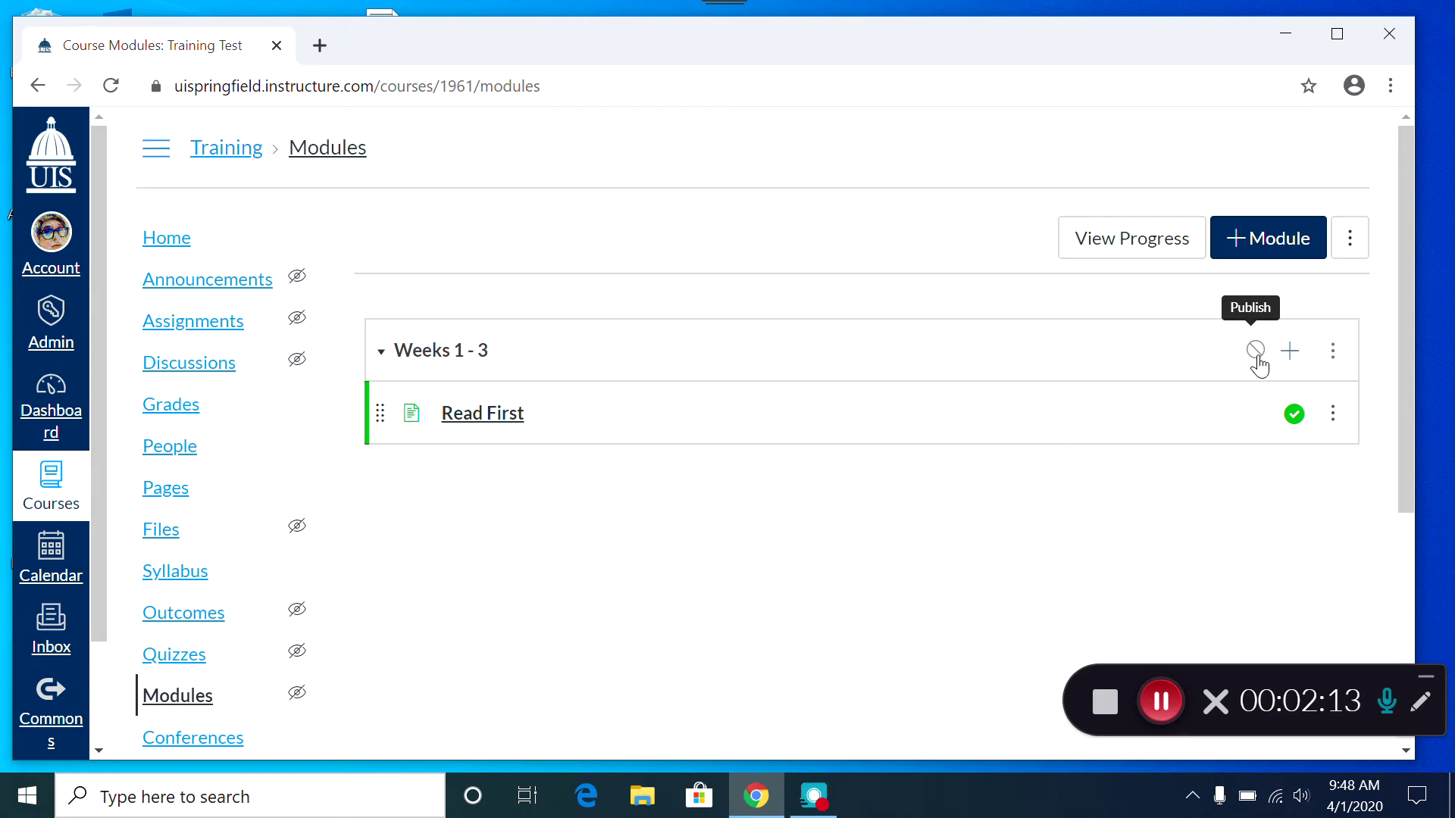
click(1255, 356)
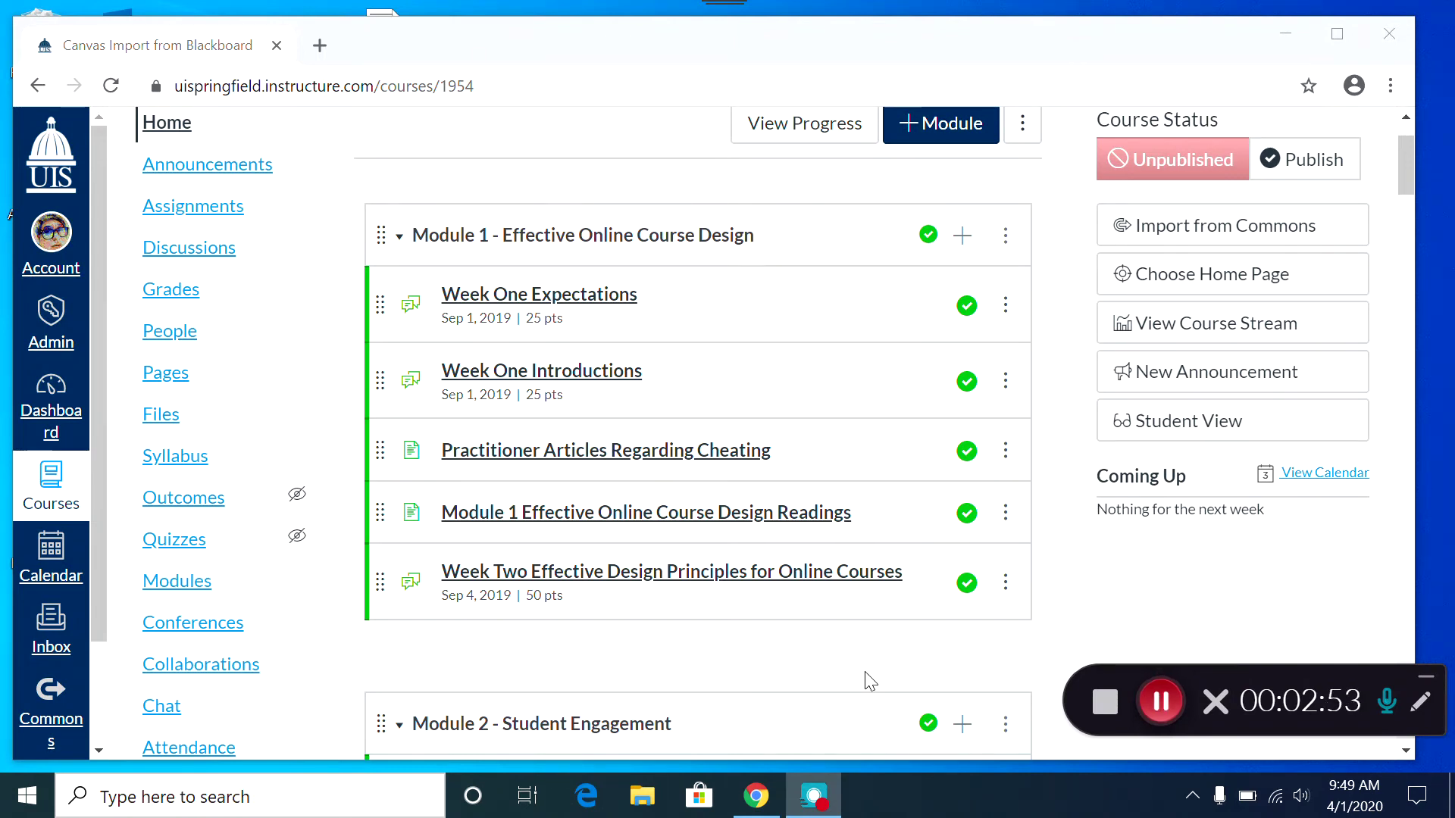
Step: Drag the Module 1 readings below Week One Expectations and the Week Two design-principles item into Module 2
click(379, 513)
drag(380, 513, 380, 377)
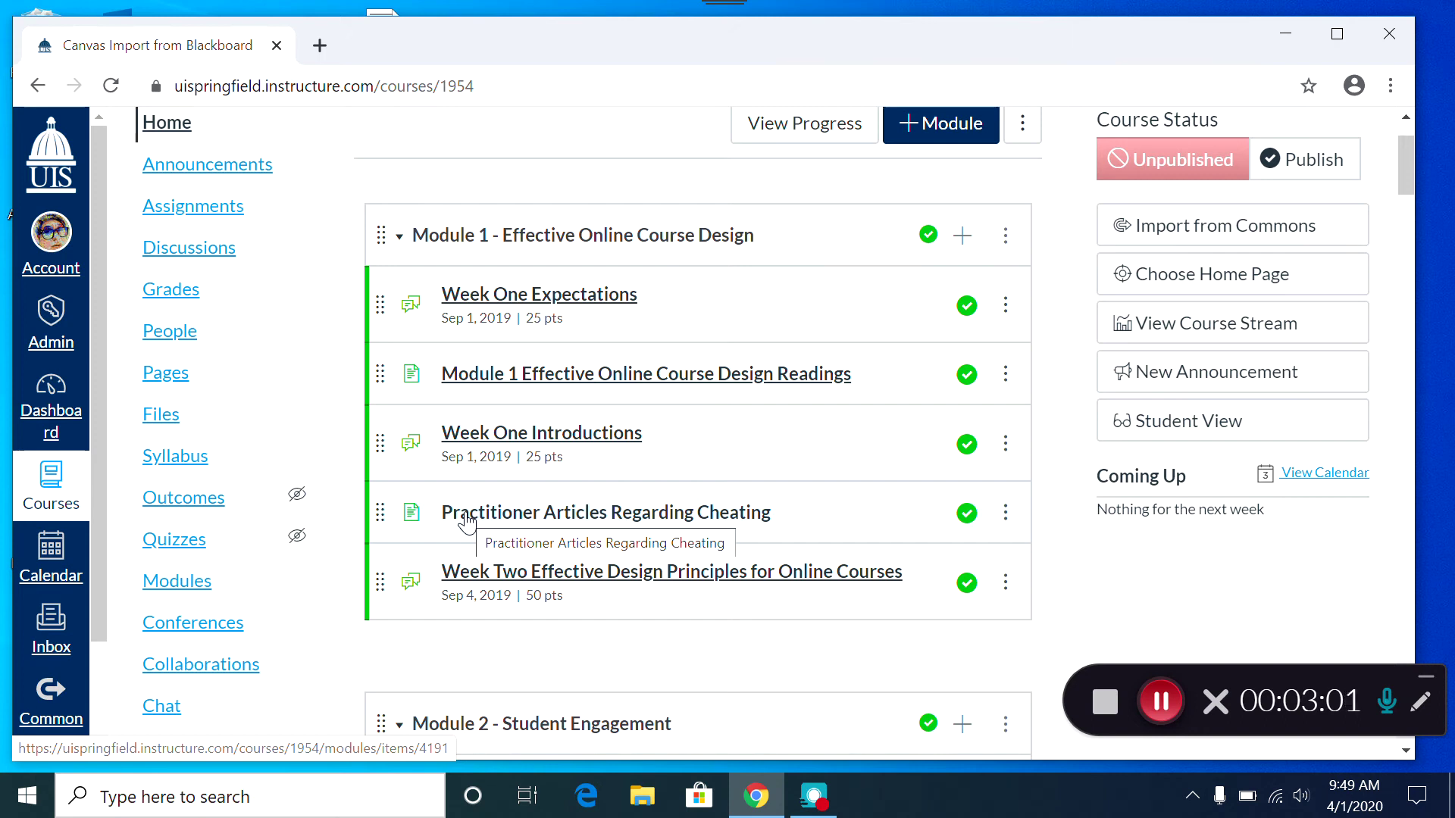
scroll(502, 526, down, 2)
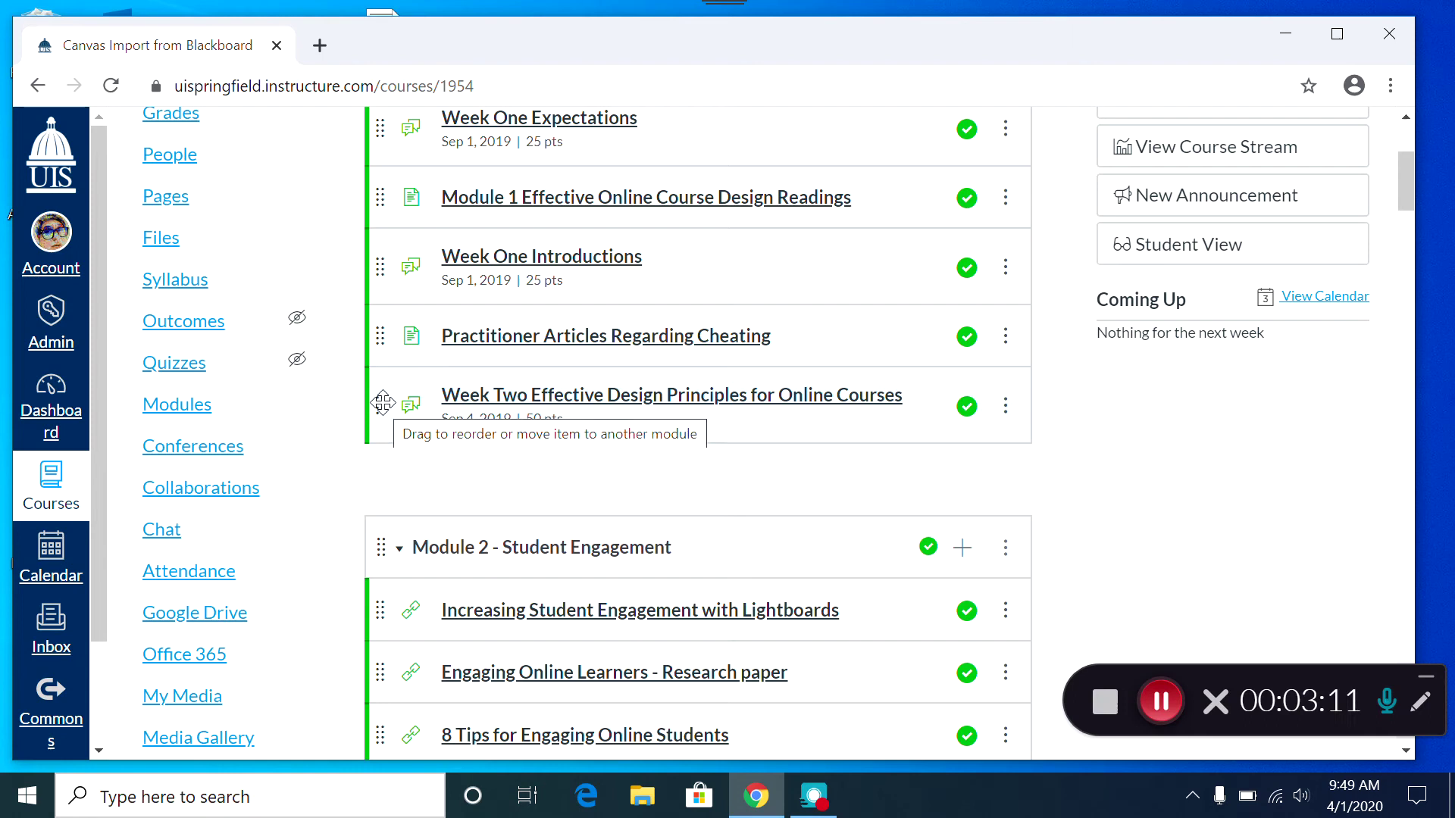
drag(383, 402, 401, 568)
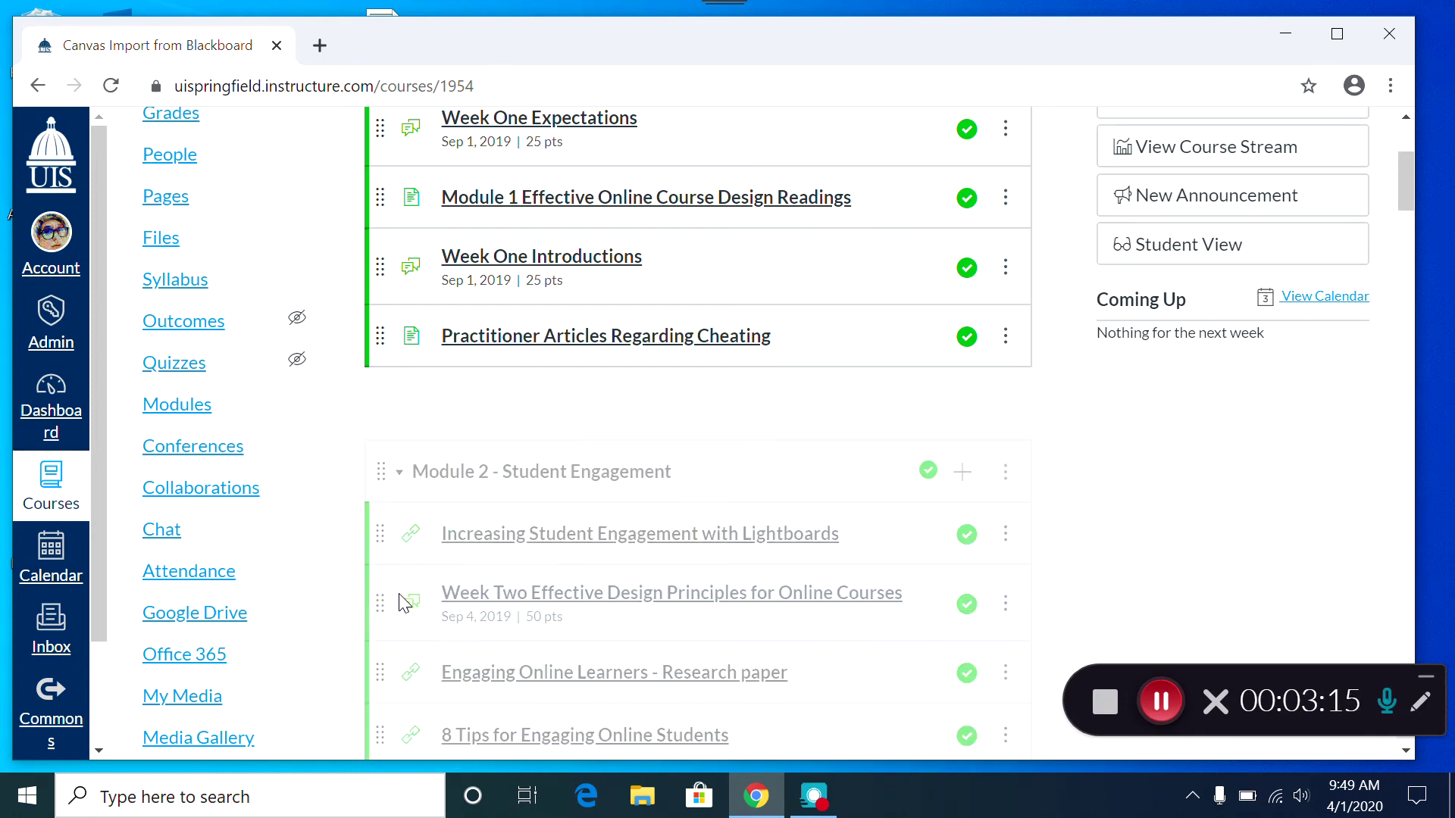
scroll(515, 414, up, 3)
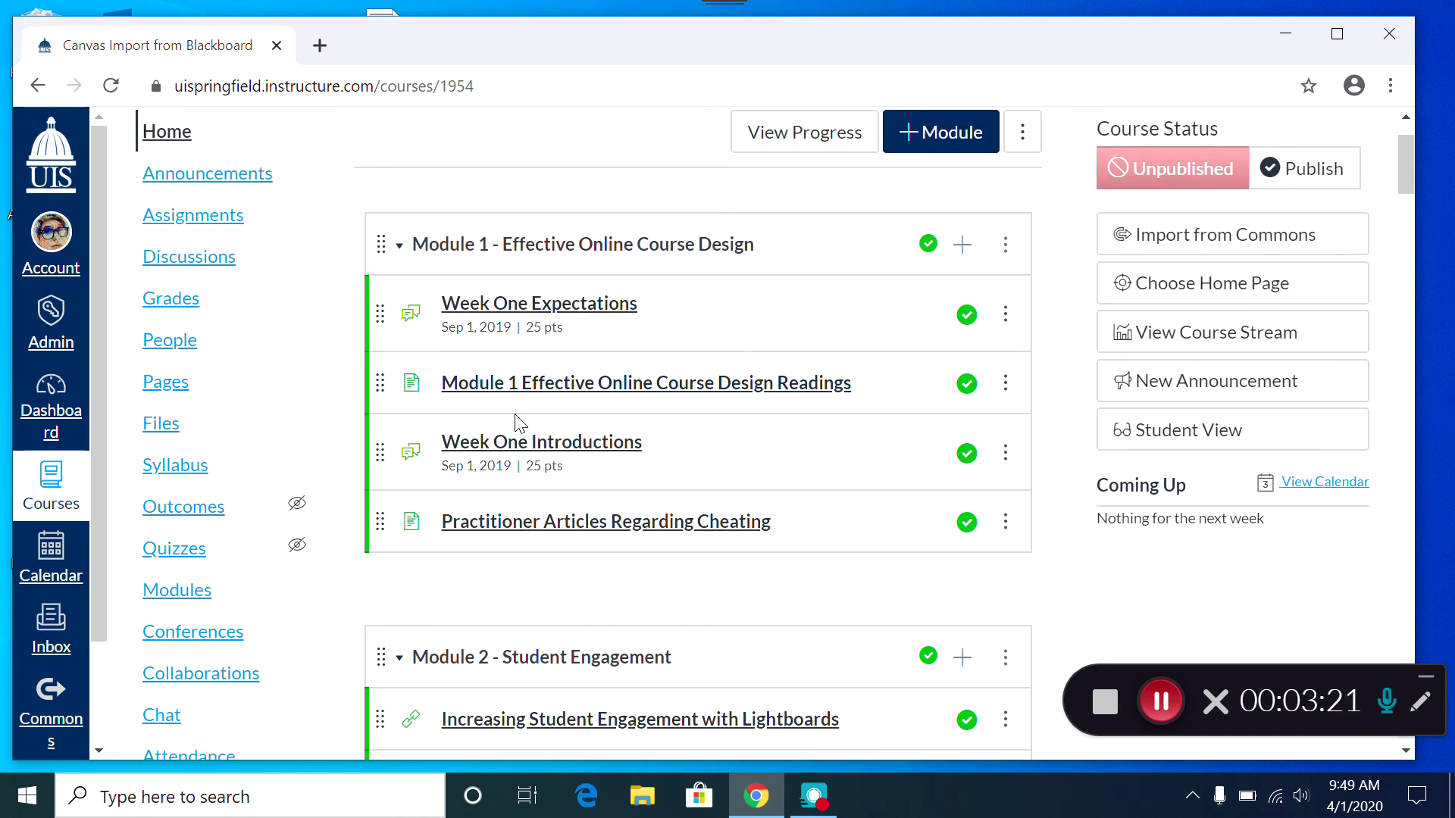
Step: Set Module 1's Add Item dialog to Discussion to list the existing discussion topics
click(961, 249)
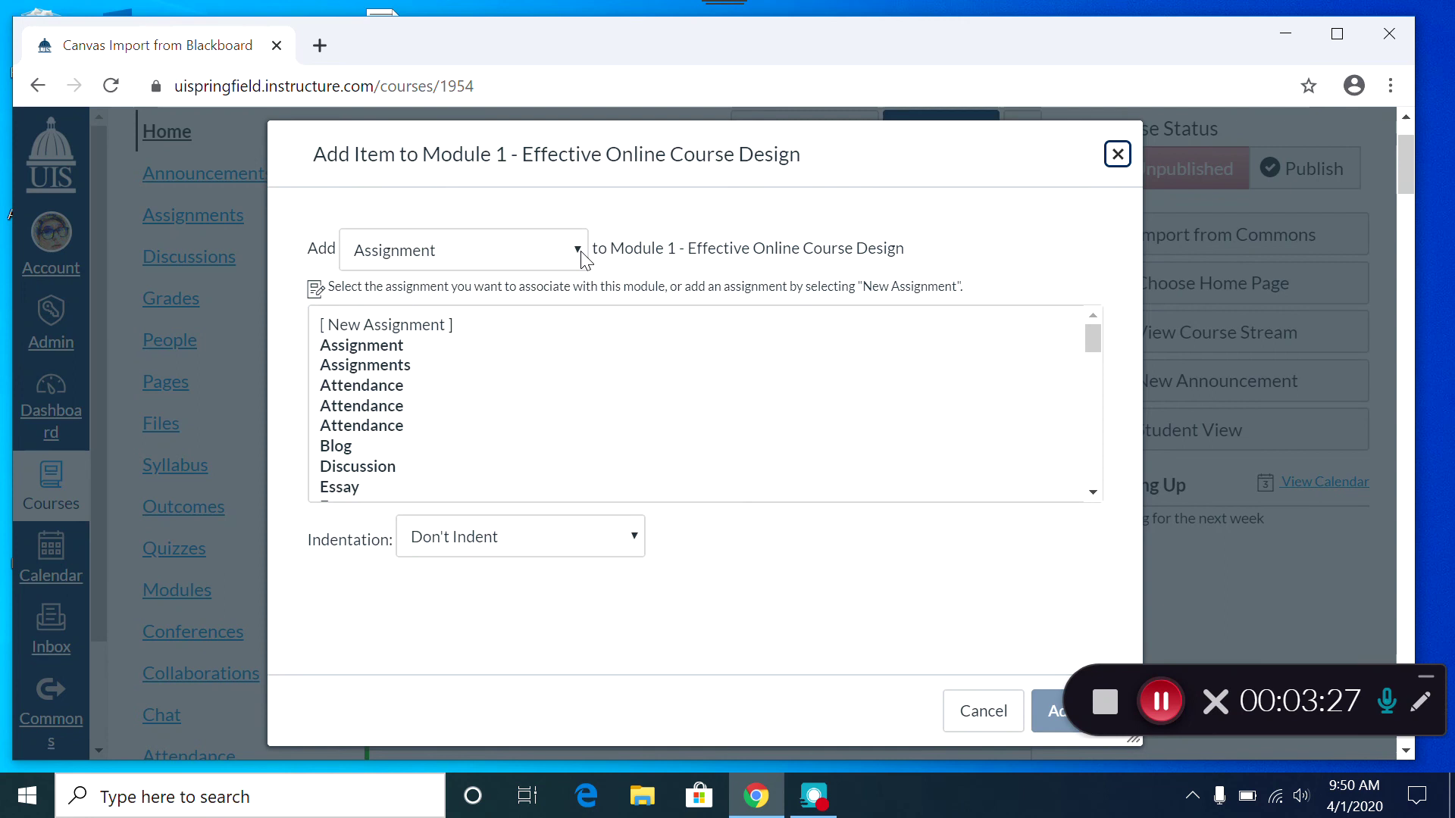
click(577, 252)
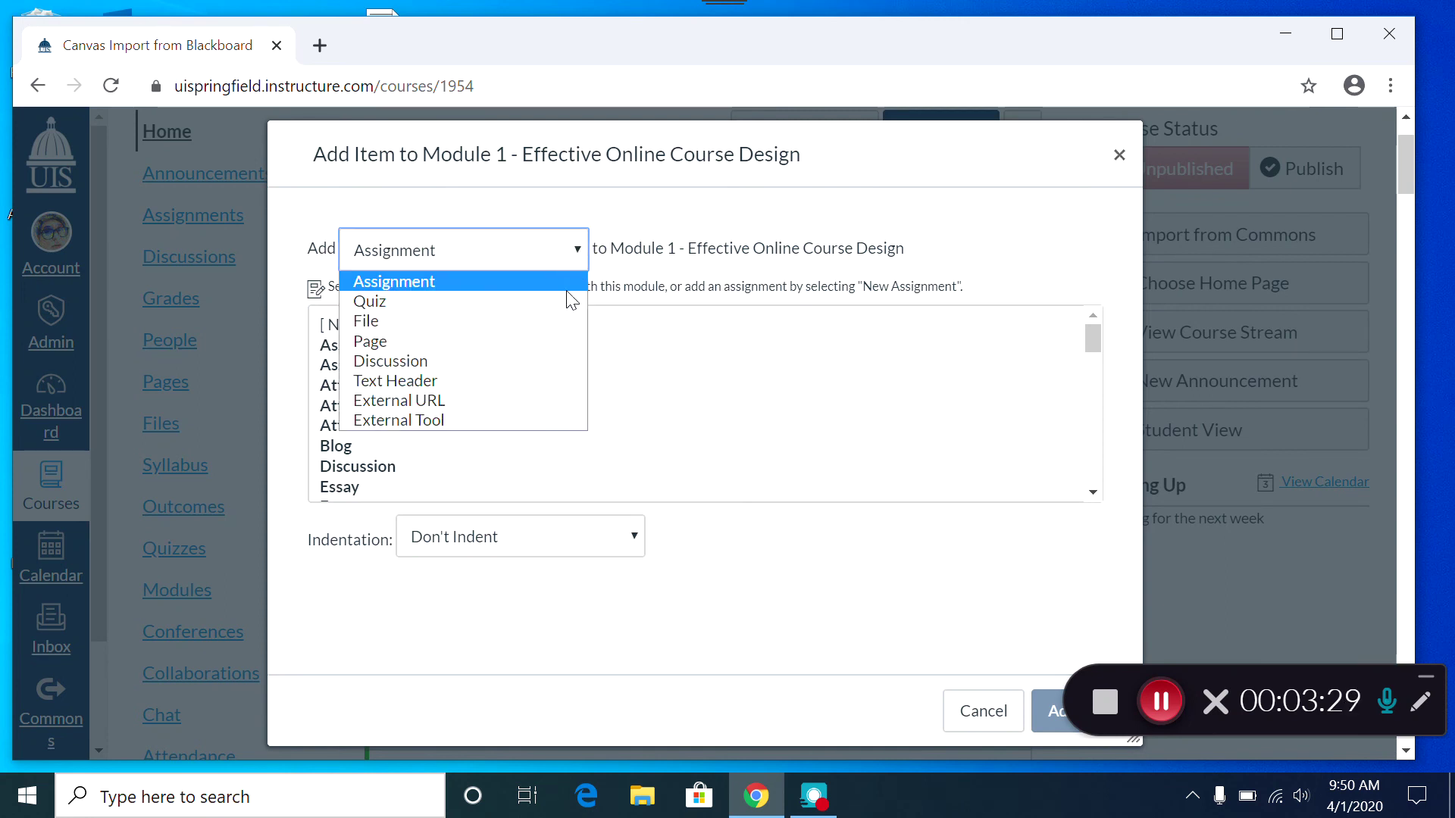
click(557, 370)
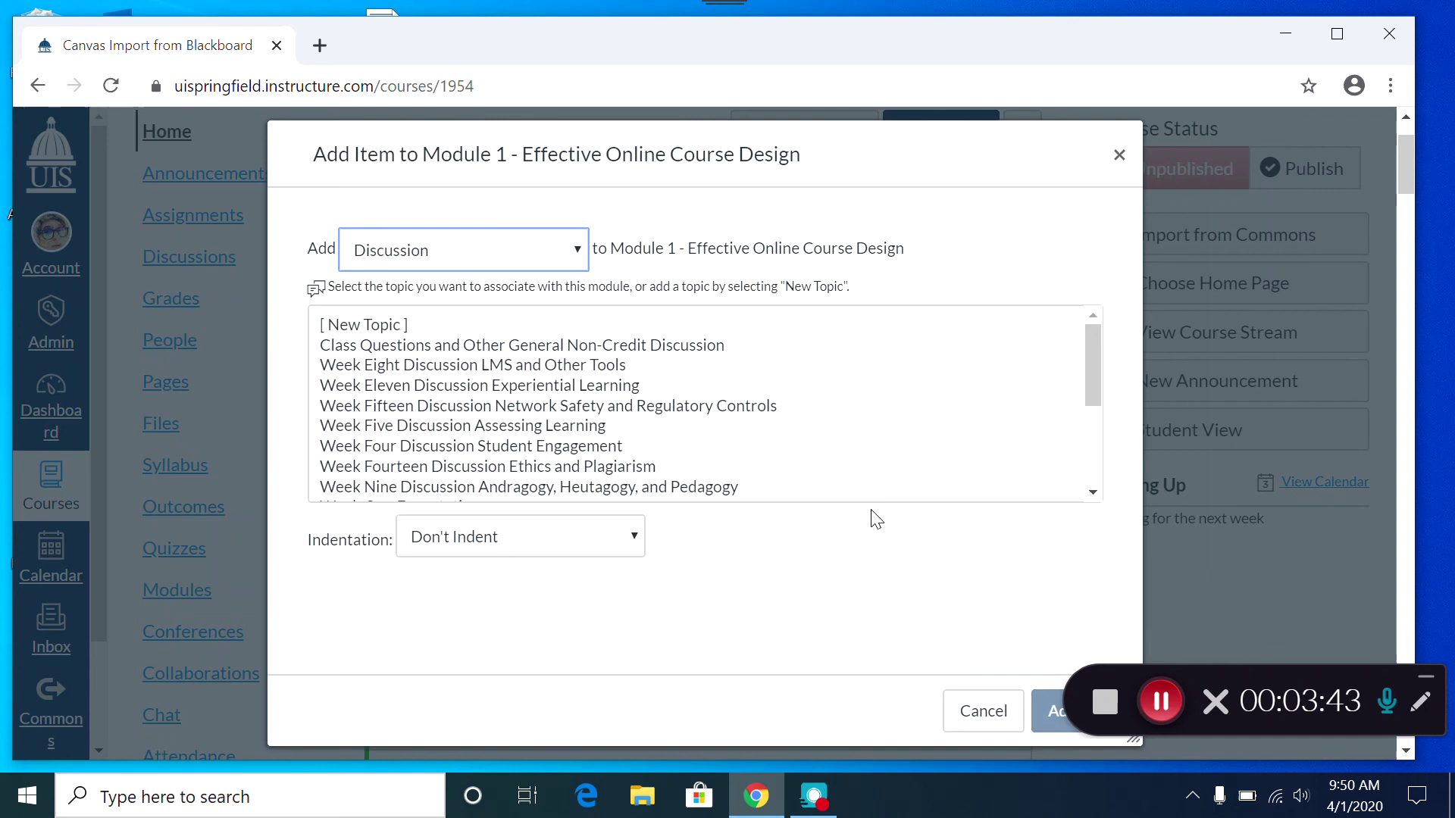
click(1154, 701)
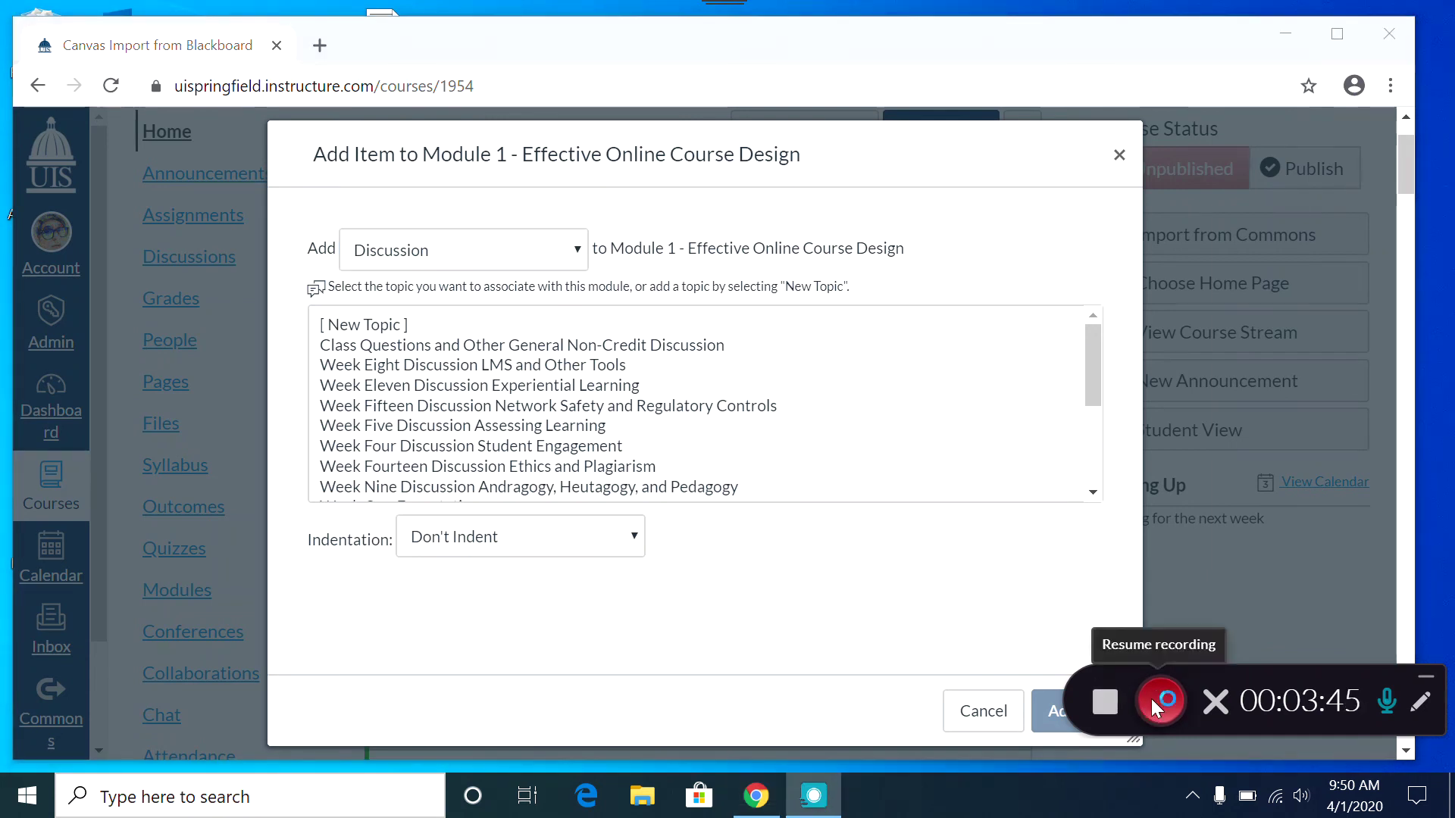